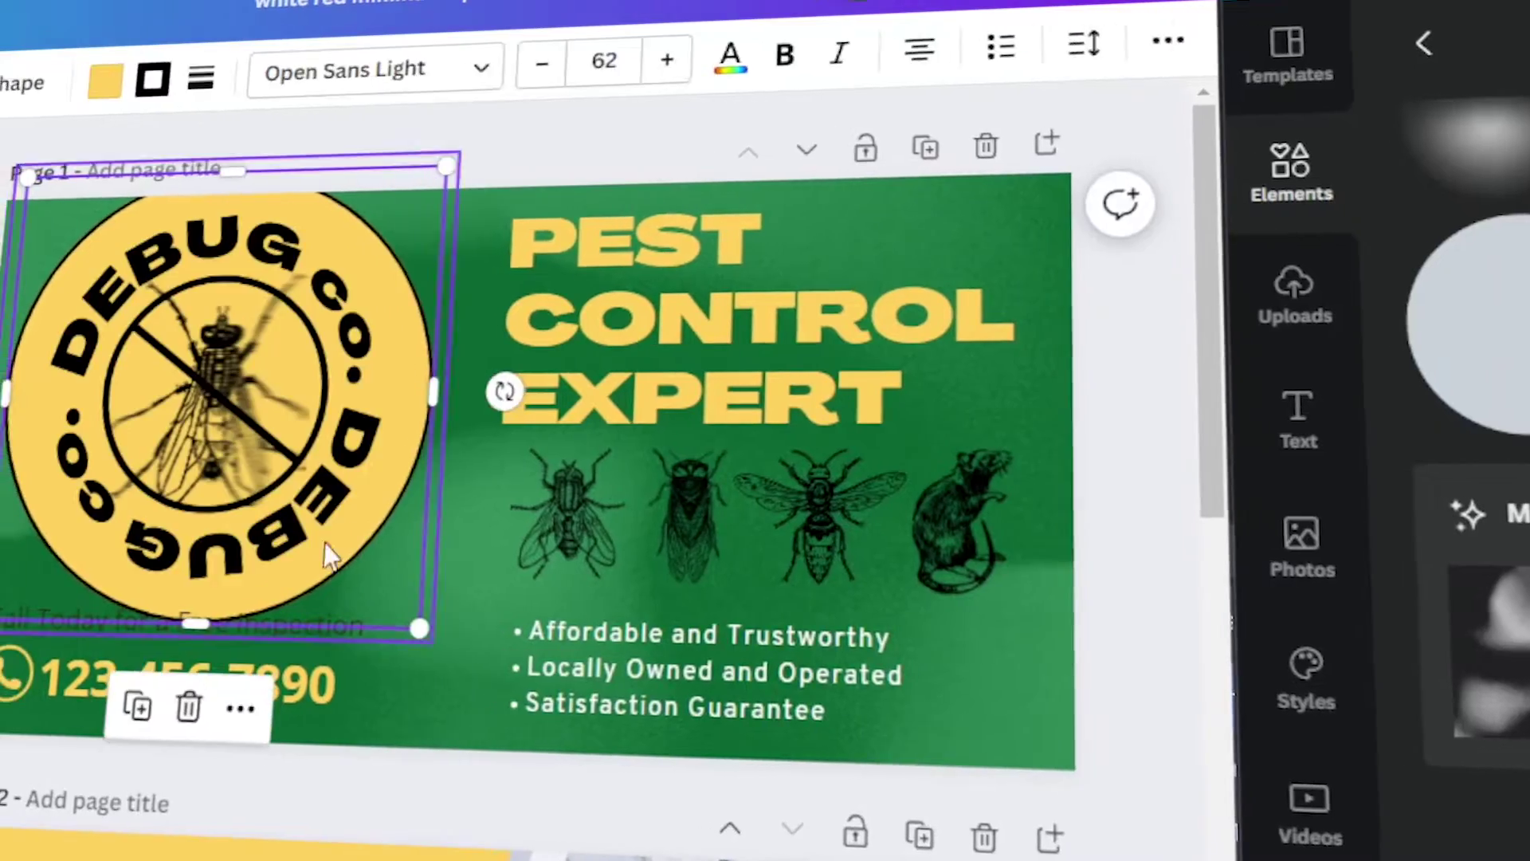
Shrink the round yellow Debug Co. badge and position it above the call-today line on the green banner's first page
left_click(318, 550, "shift")
left_click_drag(413, 647, 355, 591)
left_click_drag(194, 398, 204, 418)
left_click_drag(368, 418, 378, 429)
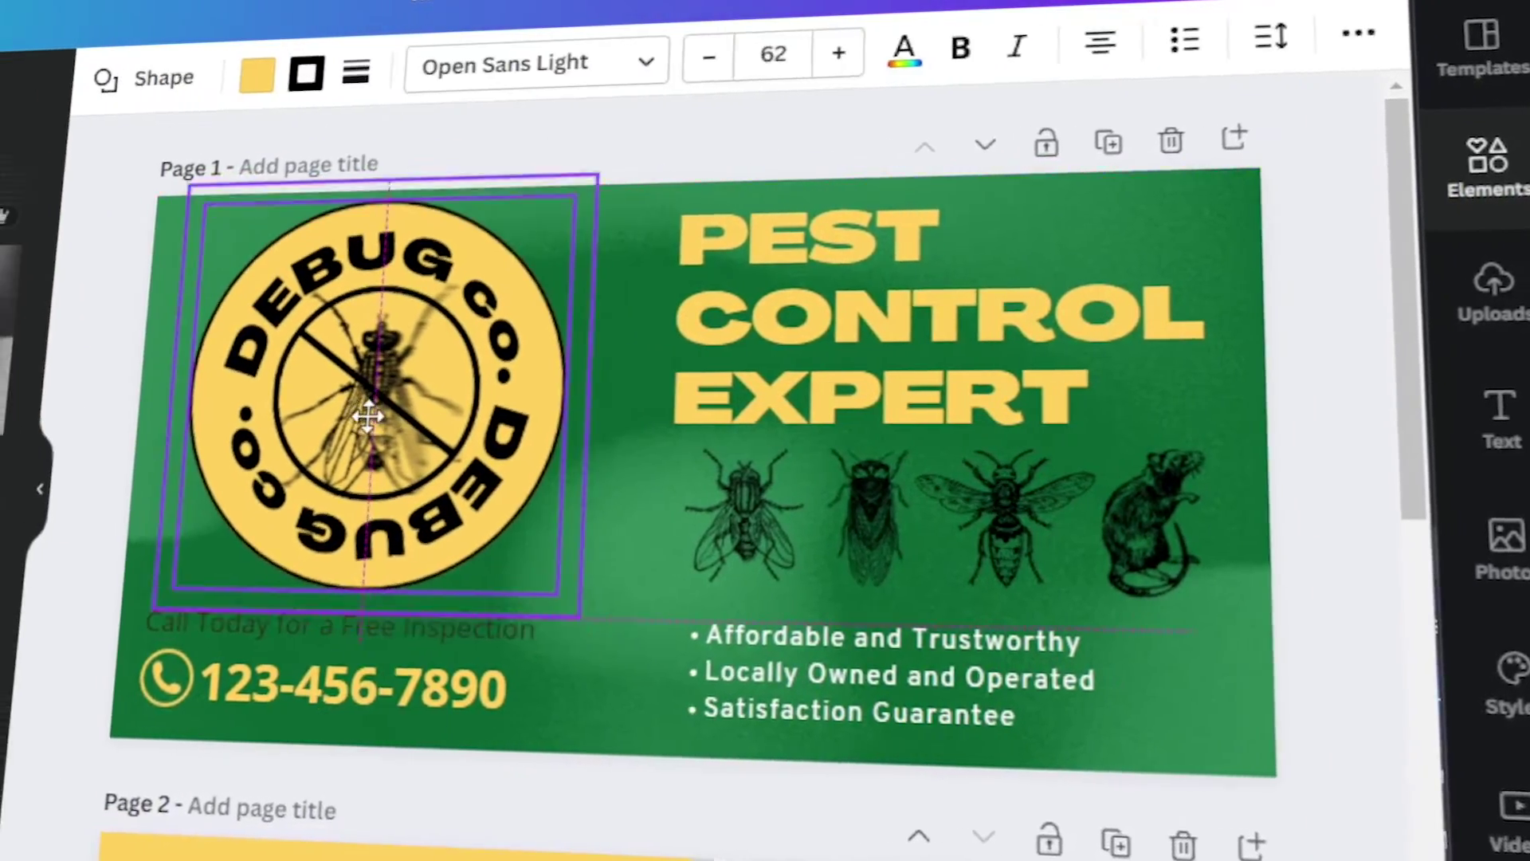
Resize and reposition the "Call Today for a Free Inspection" line together with the phone number beneath the badge
key("alt+shift+l")
left_click(154, 626)
left_click(514, 57)
left_click(568, 58)
left_click_drag(65, 629, 510, 713)
left_click_drag(558, 620, 494, 644)
left_click_drag(649, 644, 655, 641)
Shift the headline, insects and bullet list slightly left, and move the contact lines slightly right under the badge
left_click_drag(745, 199, 1307, 701)
left_click_drag(1247, 603, 1207, 603)
left_click_drag(248, 617, 510, 717)
left_click_drag(391, 693, 442, 705)
left_click(718, 797)
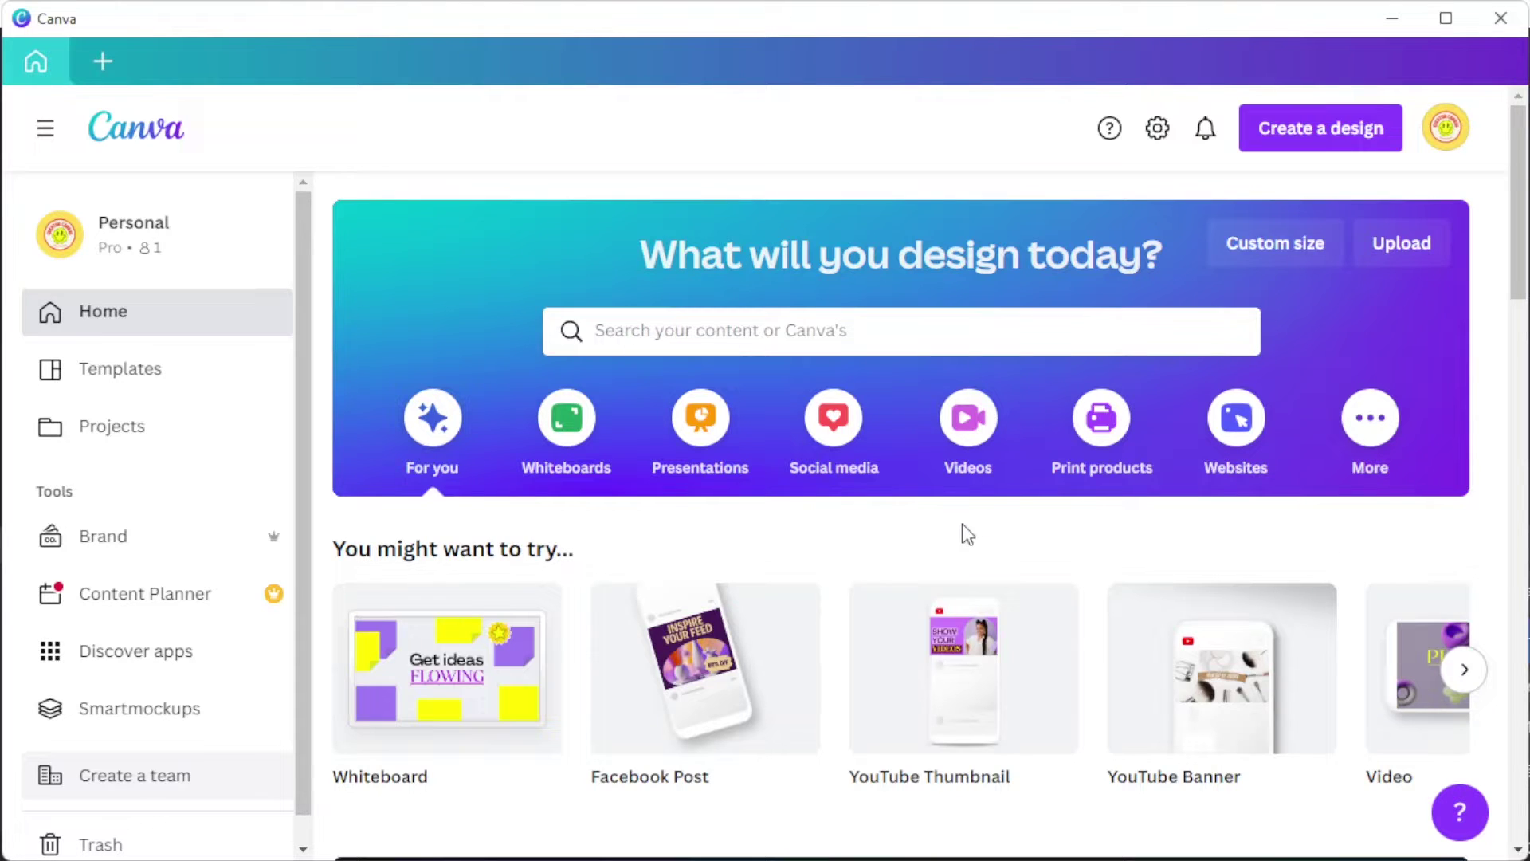
Search the templates for "business card" and look through the results and the theme and color filters
left_click(929, 320)
type("business card")
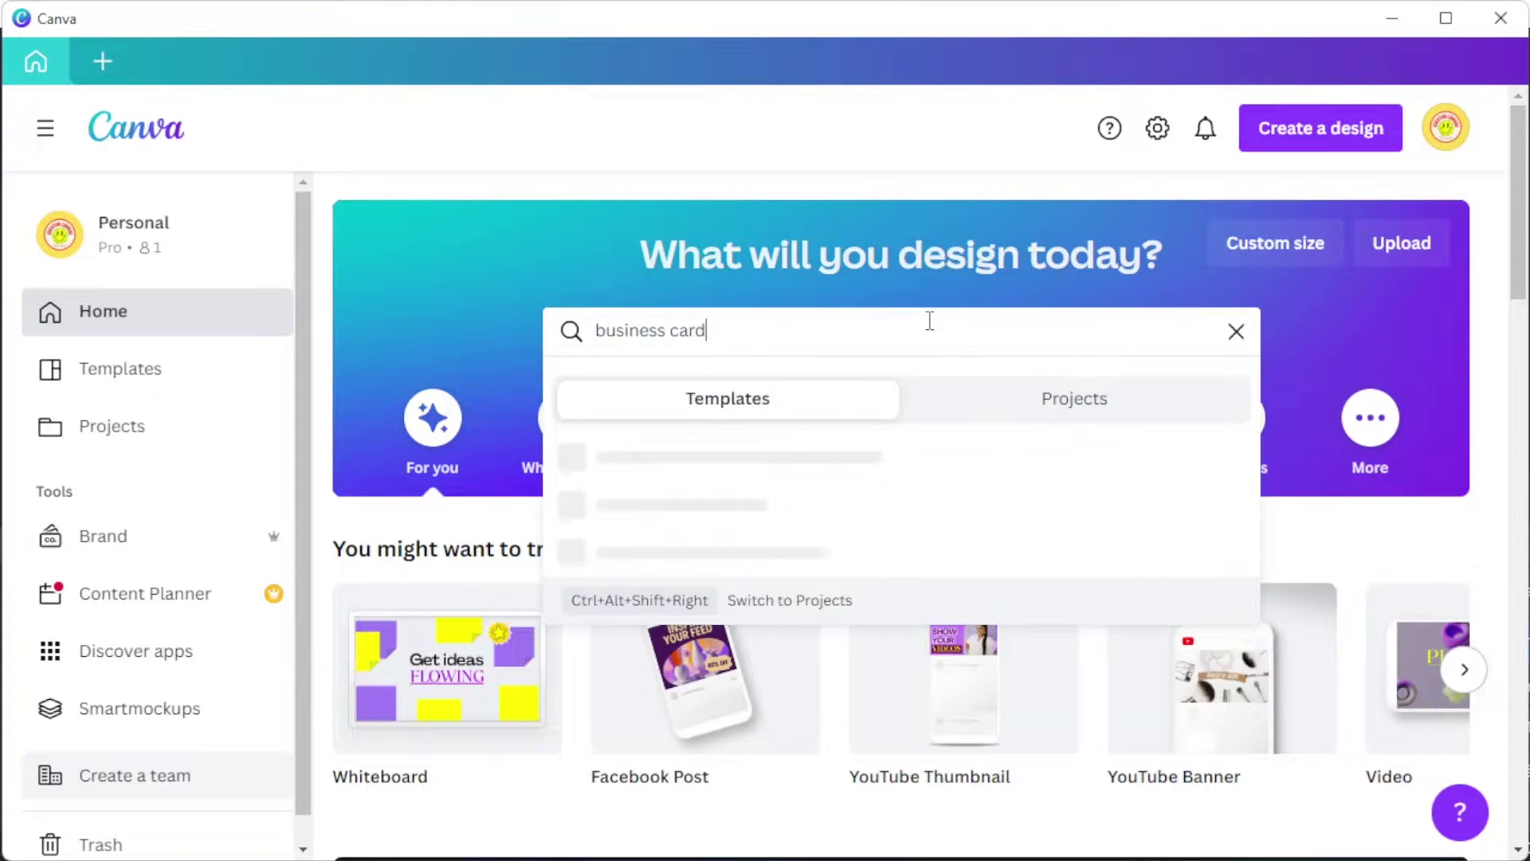
key("Return")
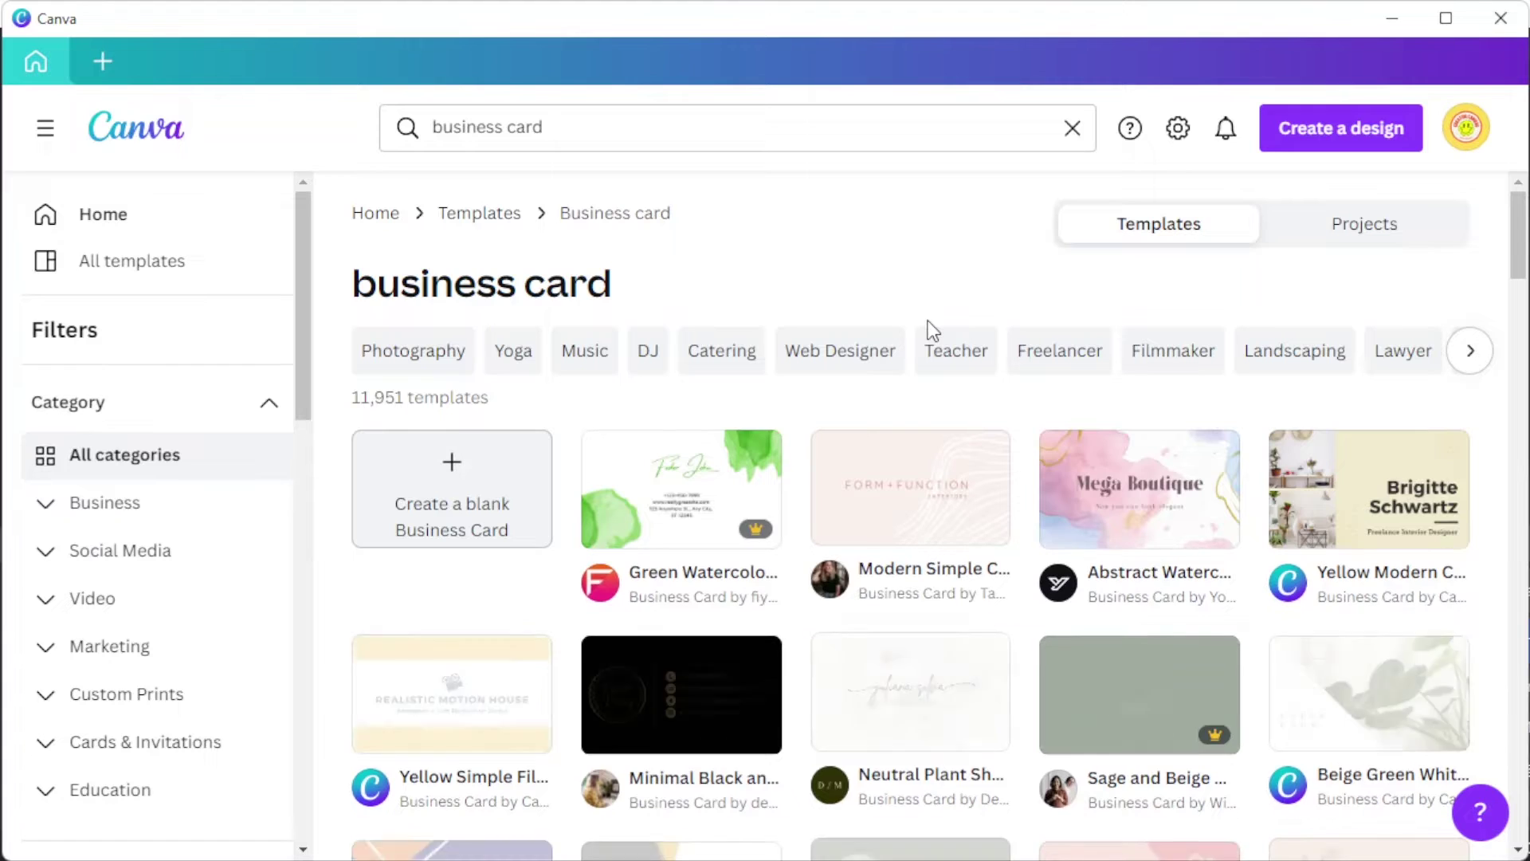
scroll(928, 321, "down", 8)
scroll(927, 341, "down", 8)
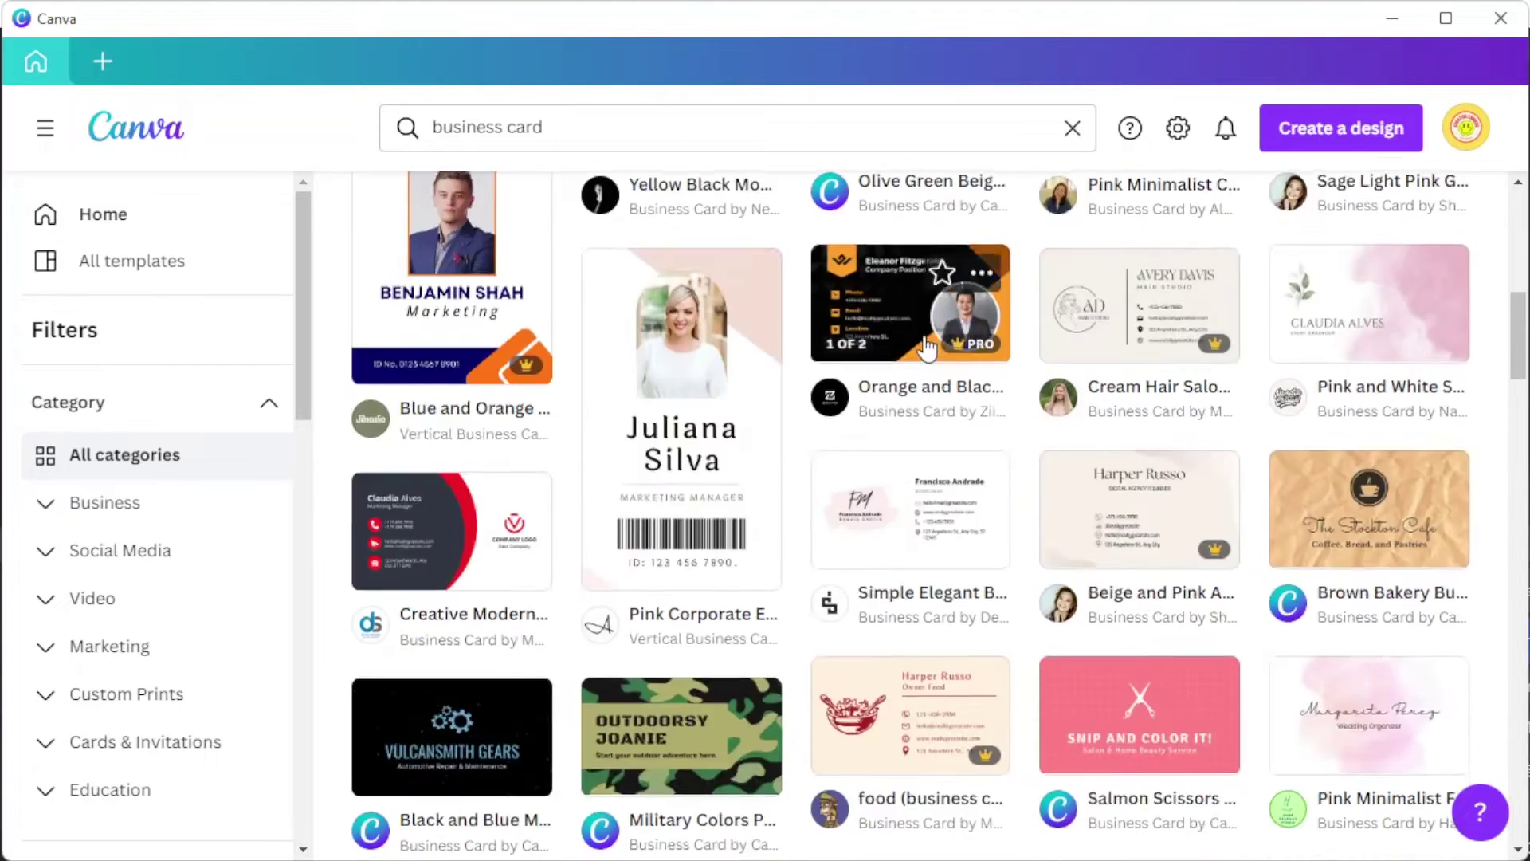
scroll(925, 348, "down", 8)
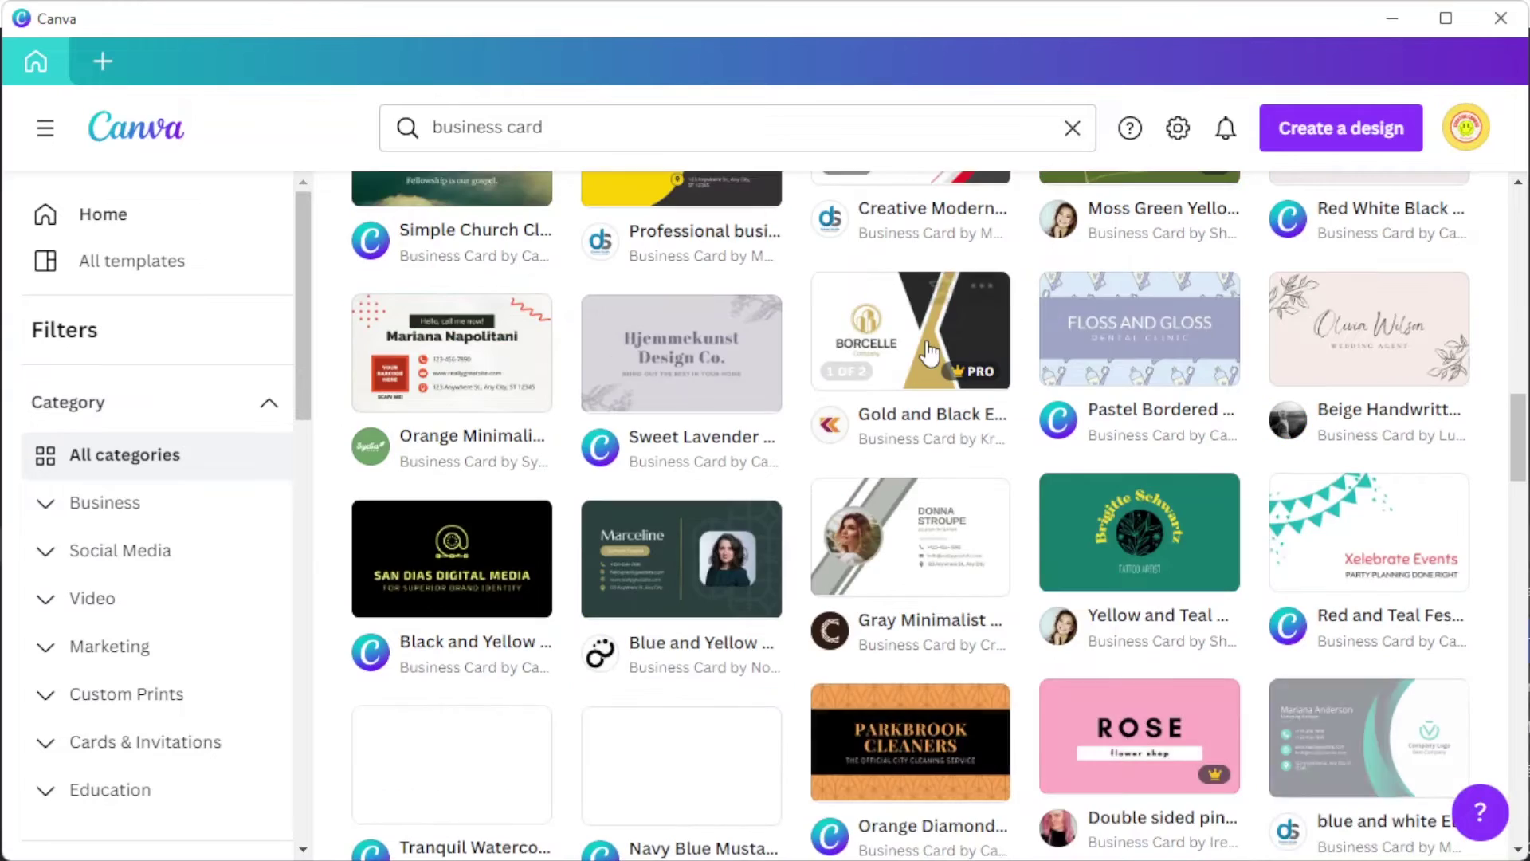
scroll(926, 341, "down", 4)
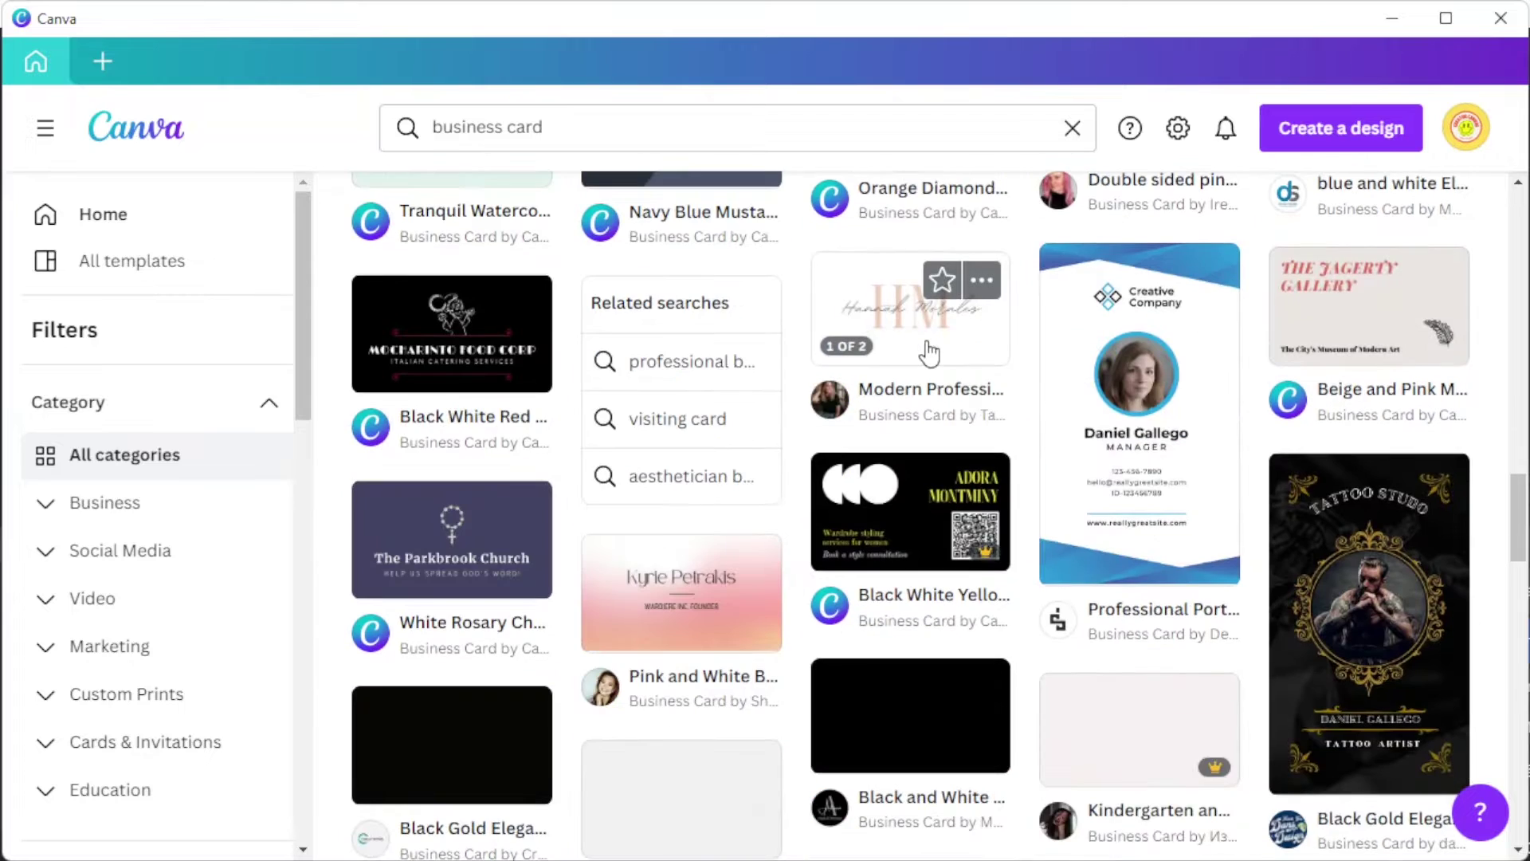
scroll(107, 345, "down", 12)
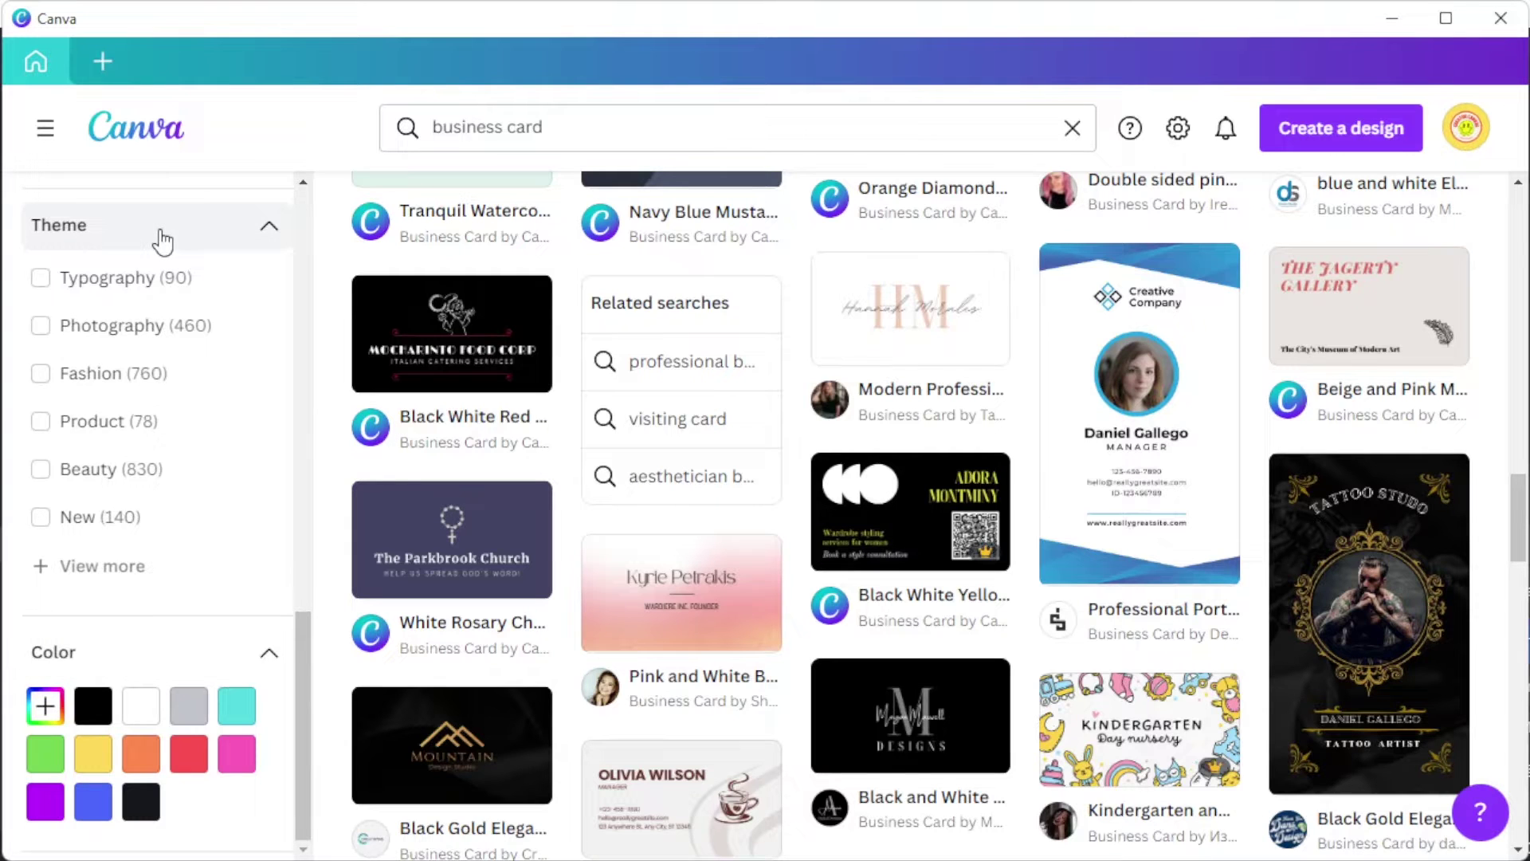
Check the custom size options for a new design and look through more business card templates
left_click(1288, 136)
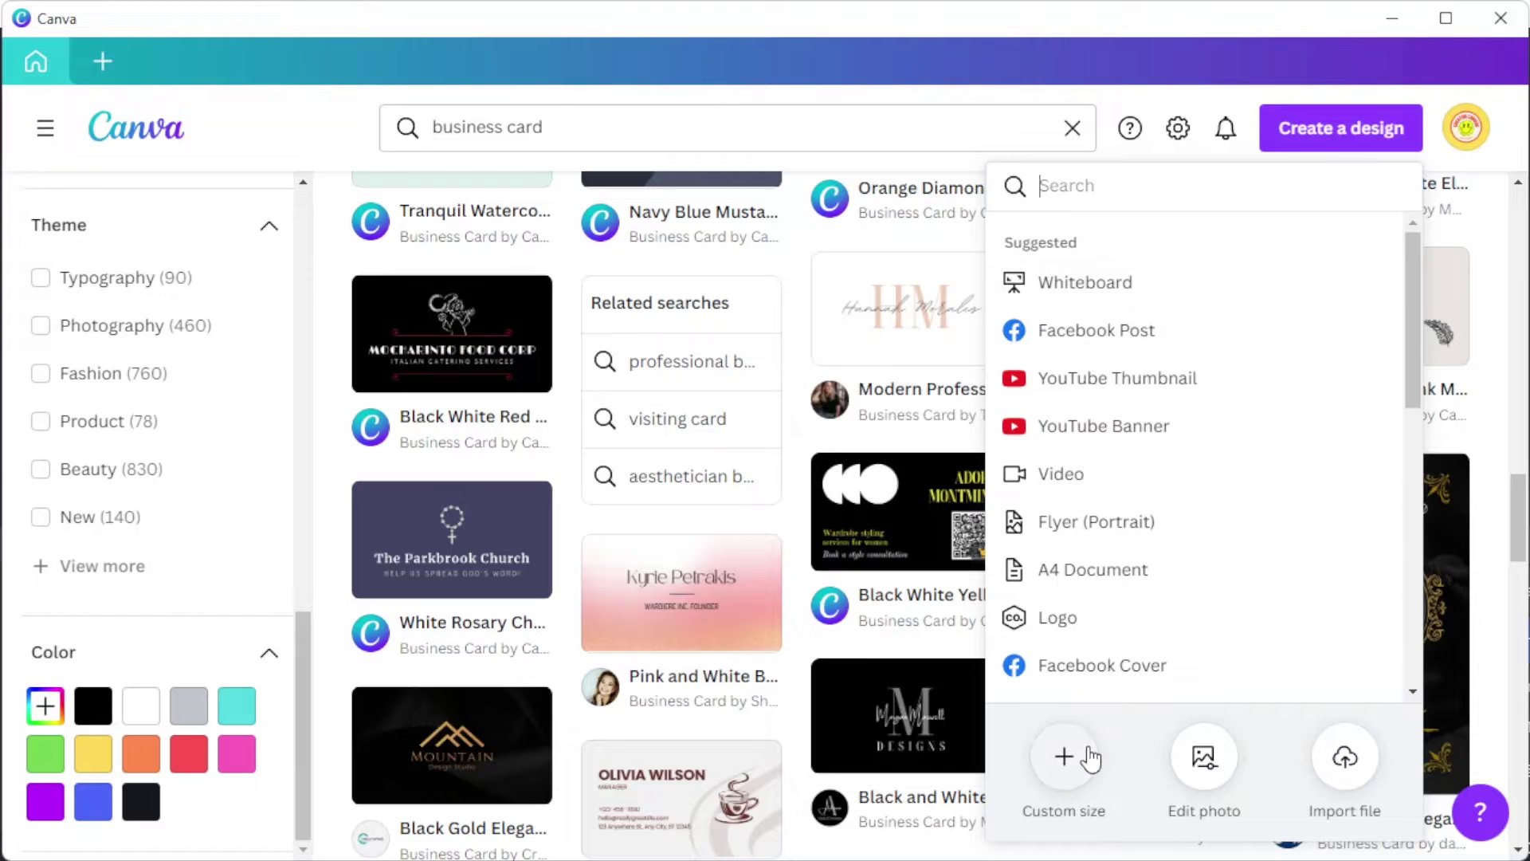
left_click(1065, 757)
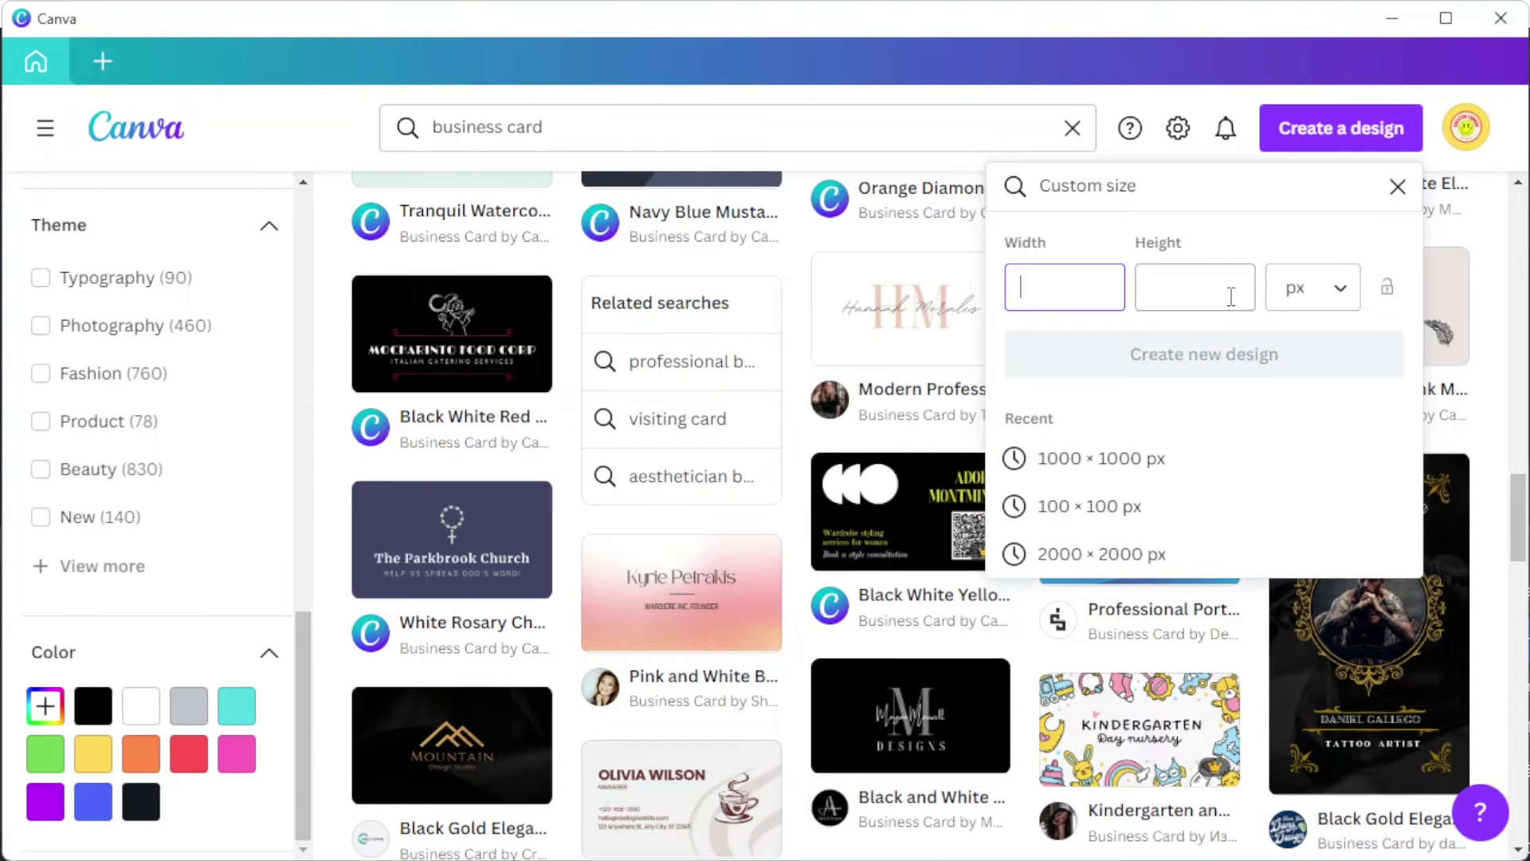
scroll(1478, 395, "down", 15)
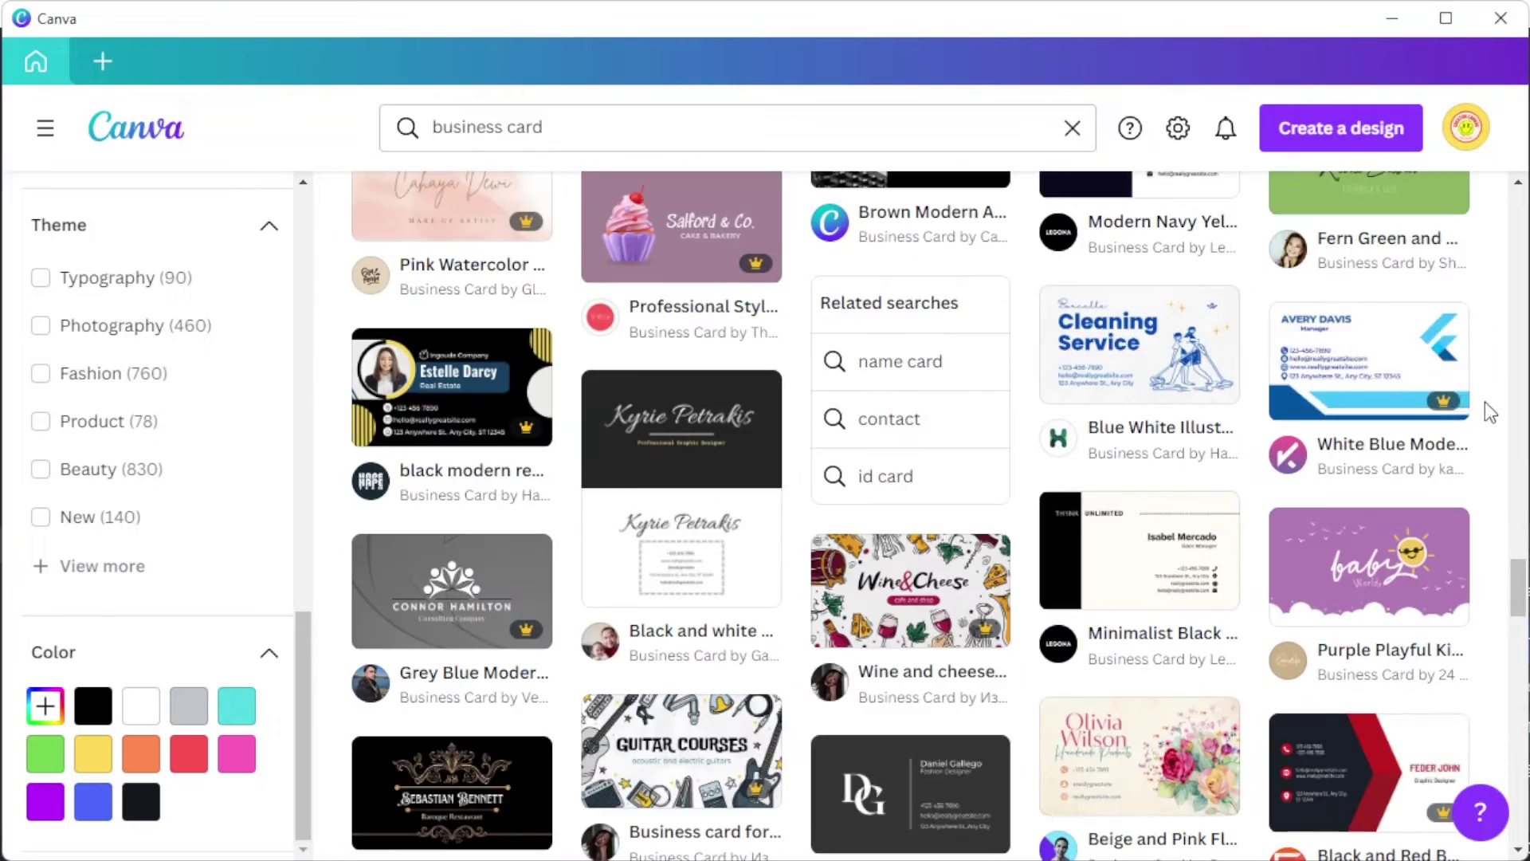
scroll(1485, 402, "down", 13)
Change the template search to "pest control business card"
double_click(435, 126)
key("BackSpace")
key("Return")
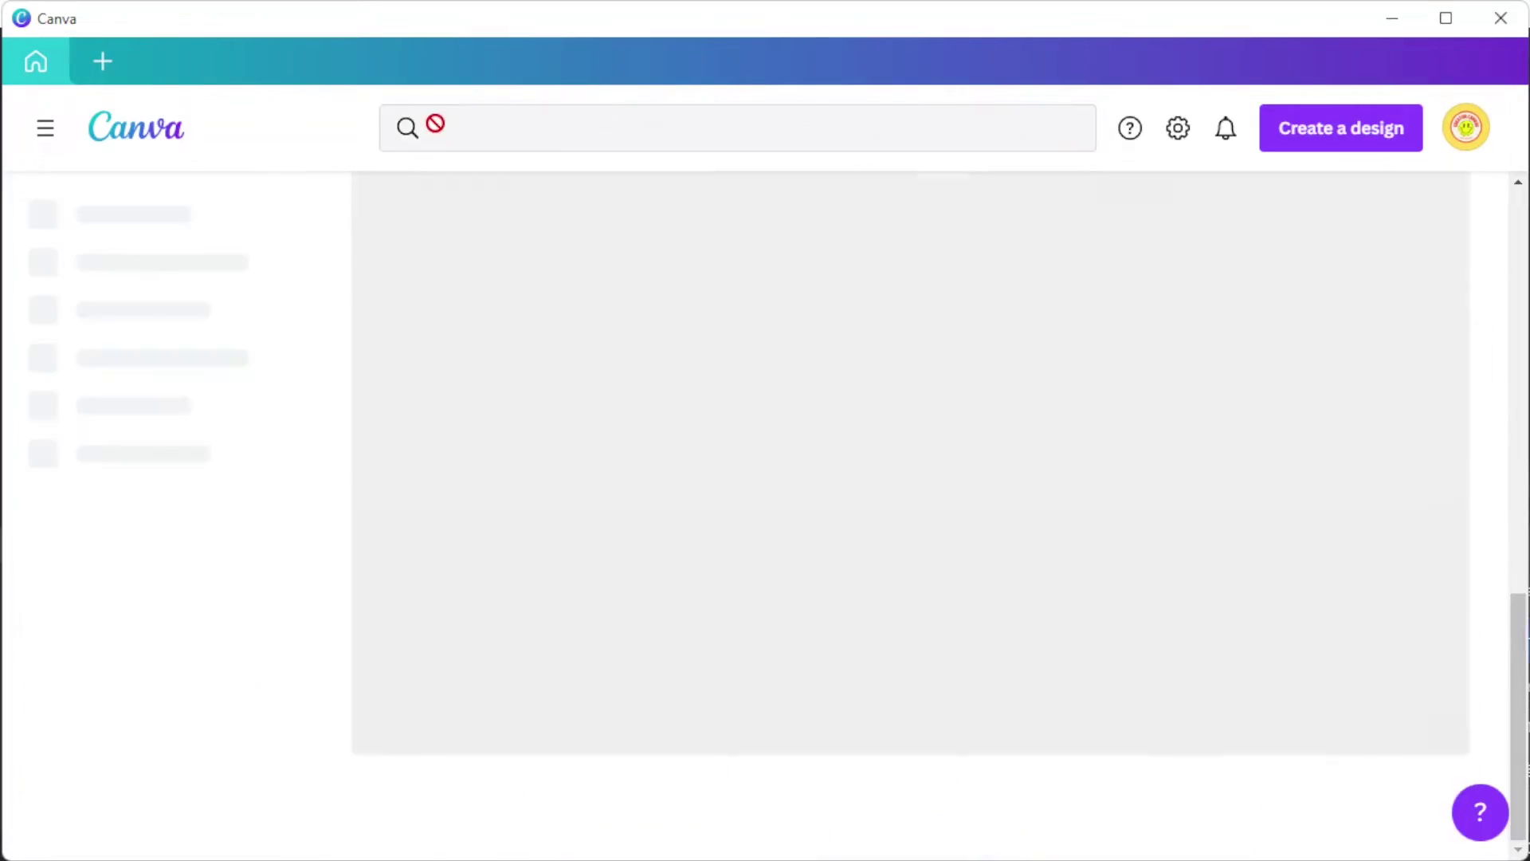
Look through the pest control templates and open the white red minimalist pest control landscape banner for editing
scroll(1484, 383, "down", 8)
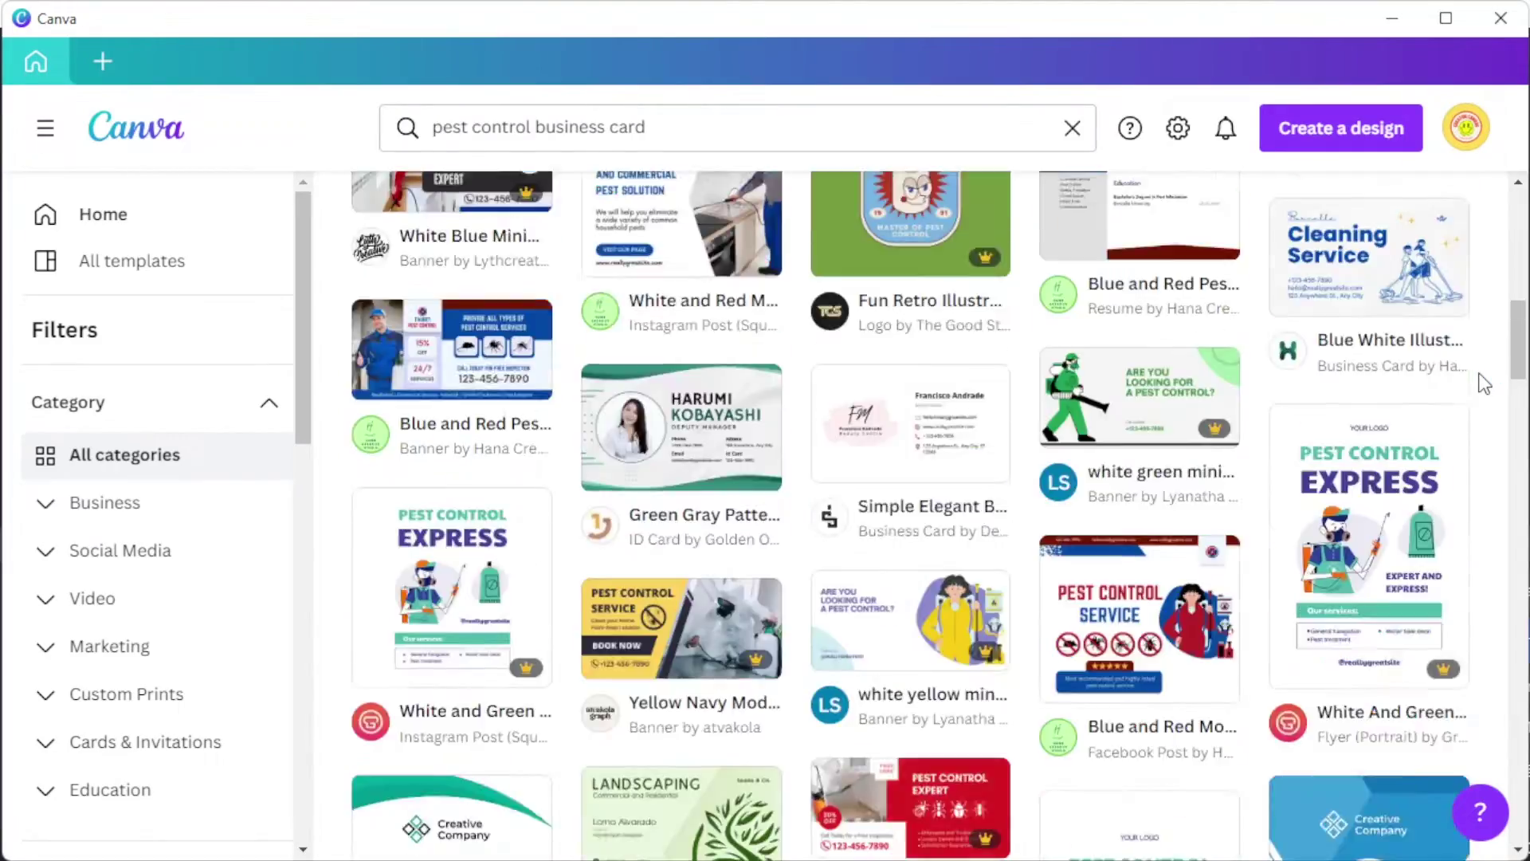
scroll(1483, 383, "down", 12)
scroll(1484, 384, "up", 20)
scroll(1484, 383, "down", 4)
scroll(1484, 383, "down", 5)
left_click(887, 478)
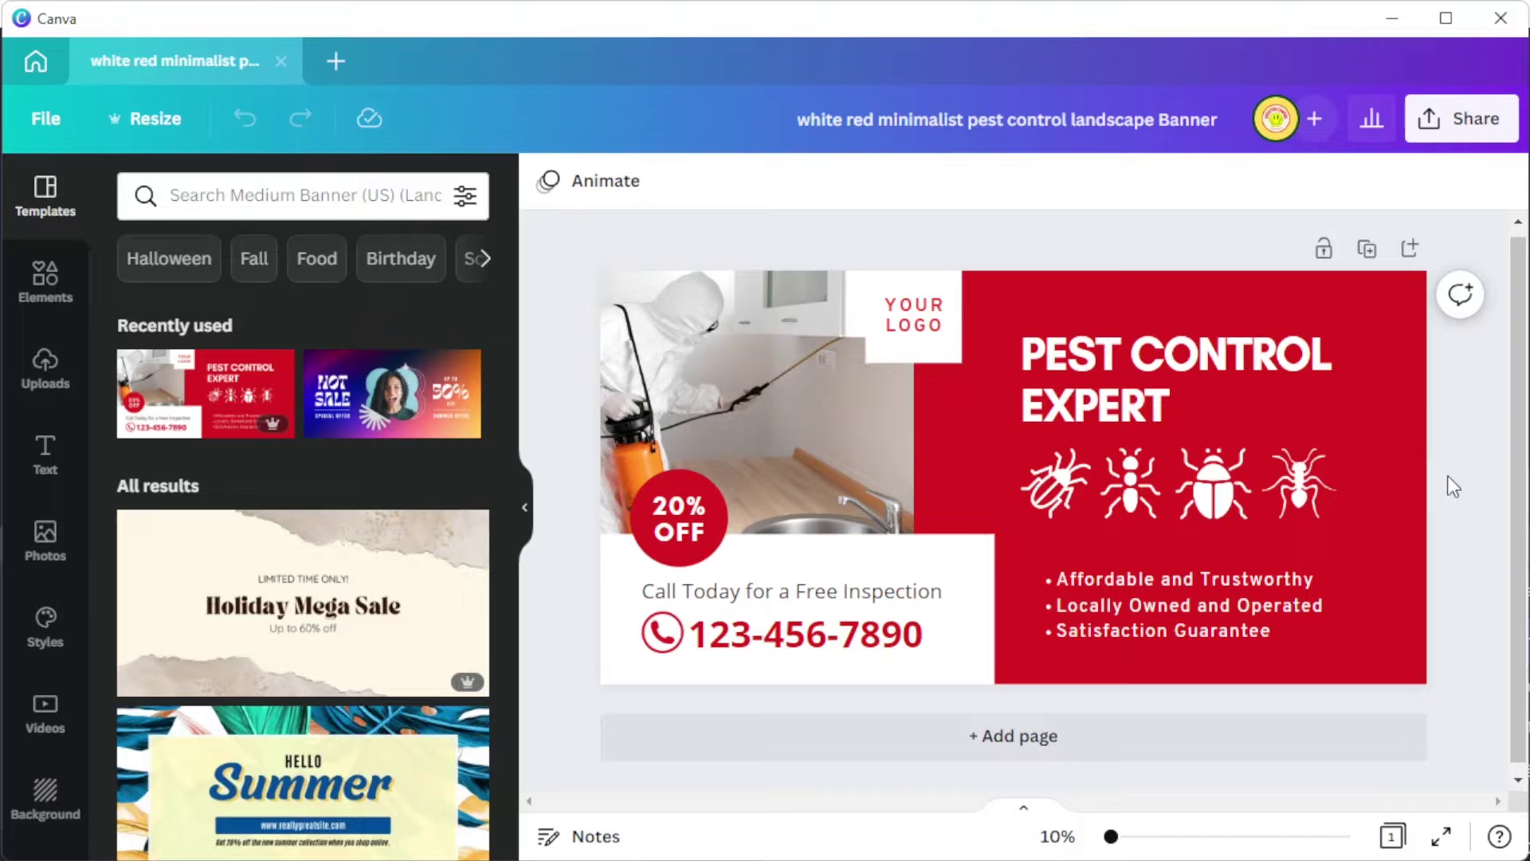
Set the "Pest Control Expert" headline's font to Agrandir Grand Black and move the headline up above the insect icons
left_click(1128, 381)
left_click(677, 191)
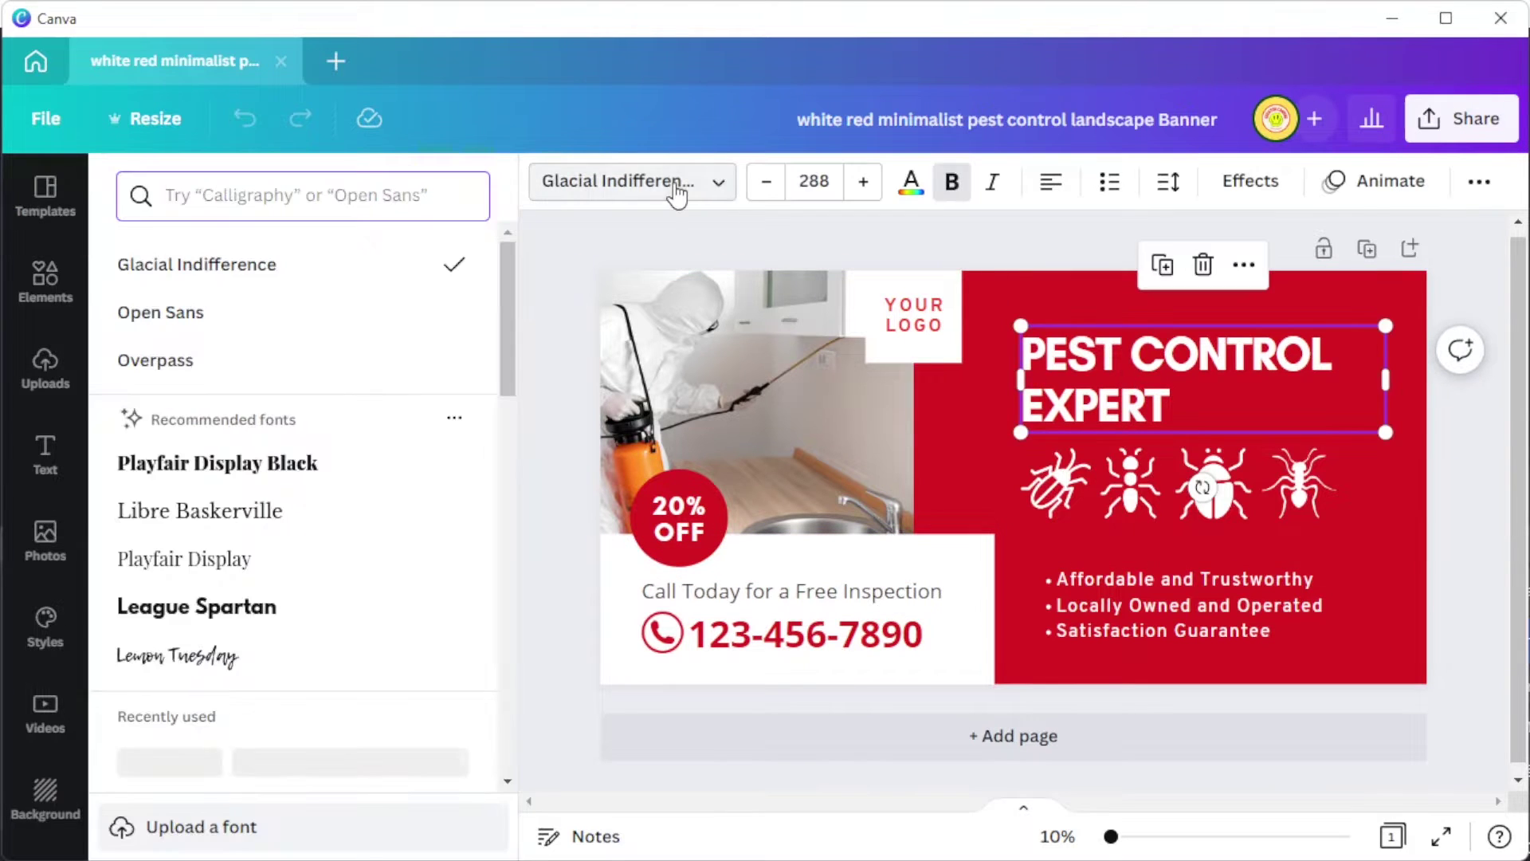
left_click(129, 481)
scroll(228, 449, "down", 2)
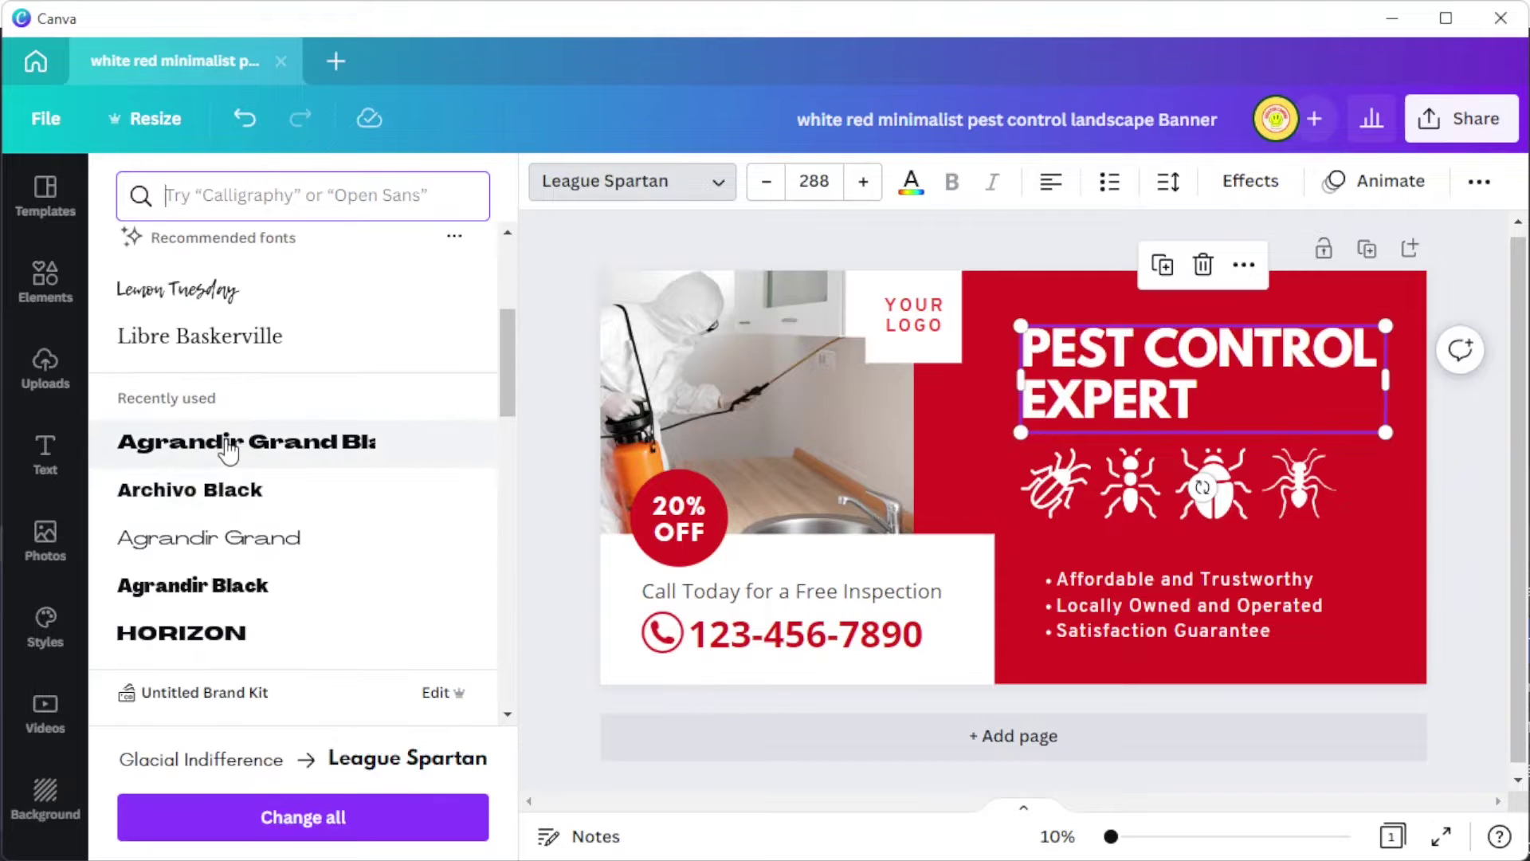
left_click_drag(1081, 411, 1095, 381)
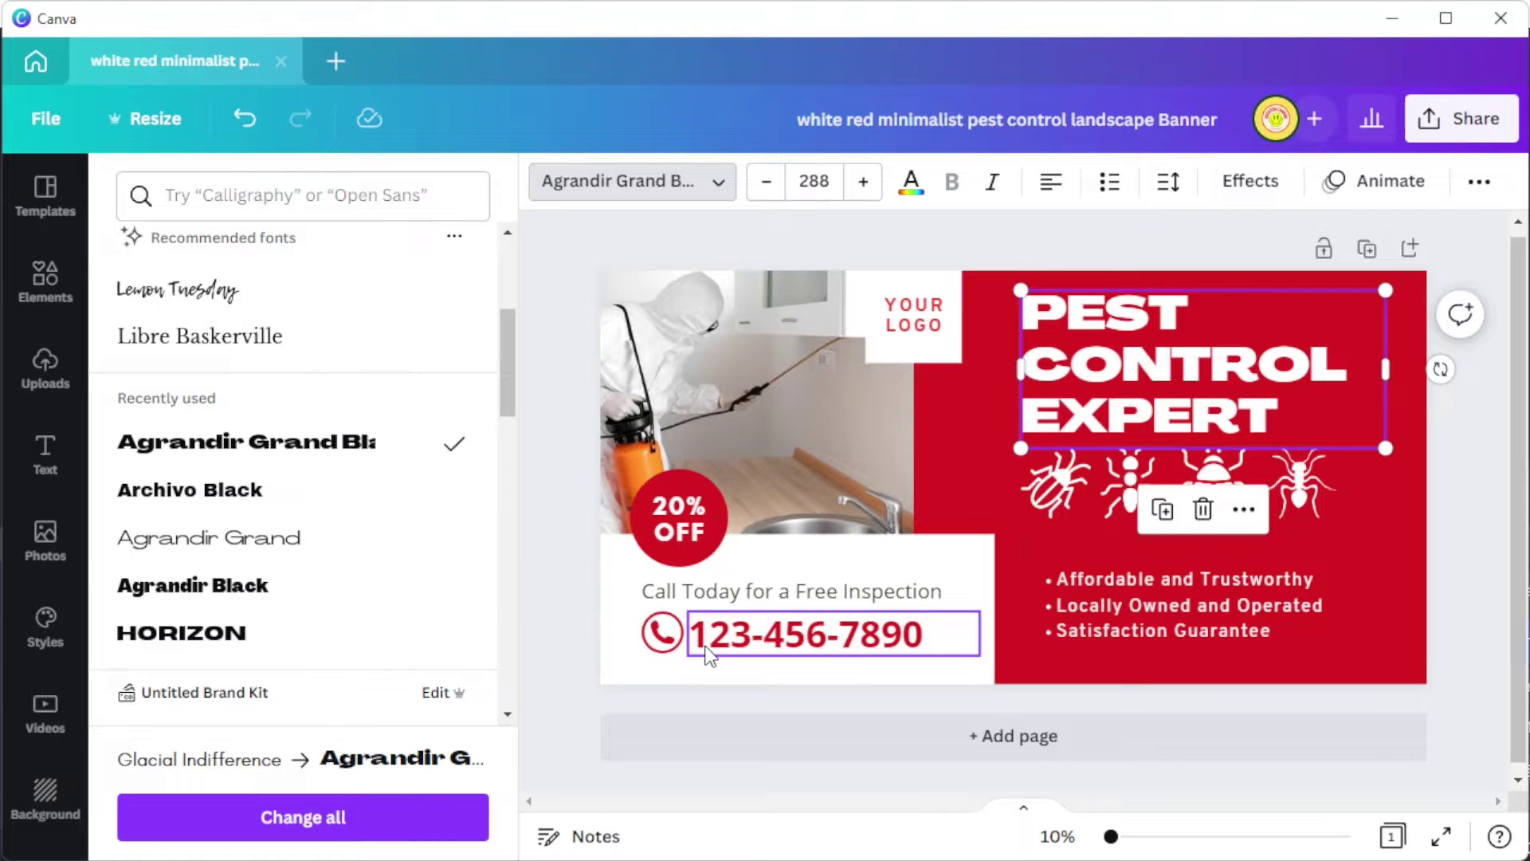
Add a second page and search the templates for "pest control business card"
left_click(1014, 736)
scroll(300, 587, "down", 10)
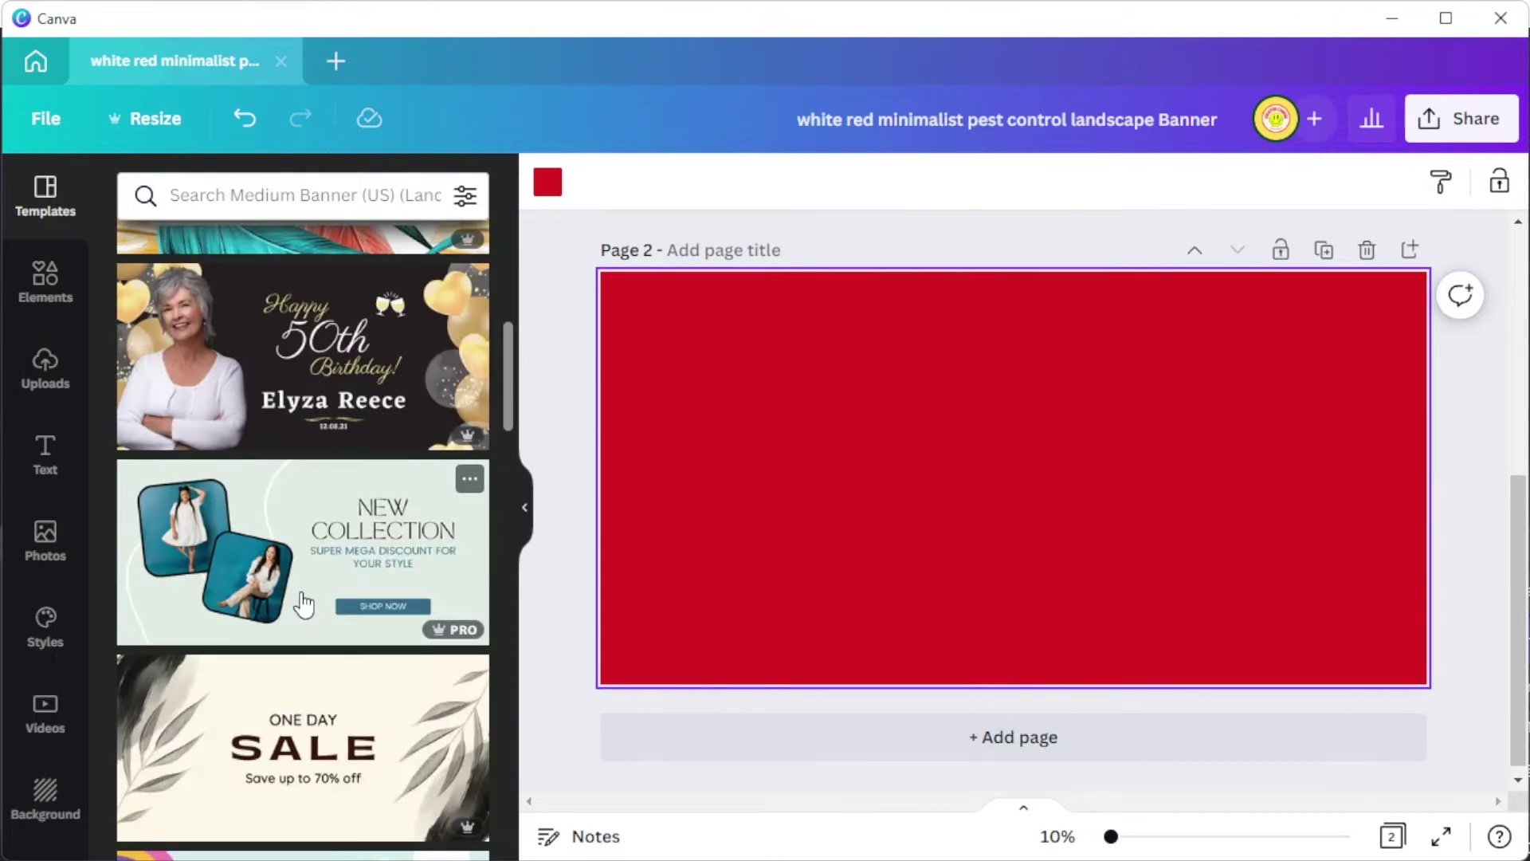
left_click(317, 195)
type("pest control busine")
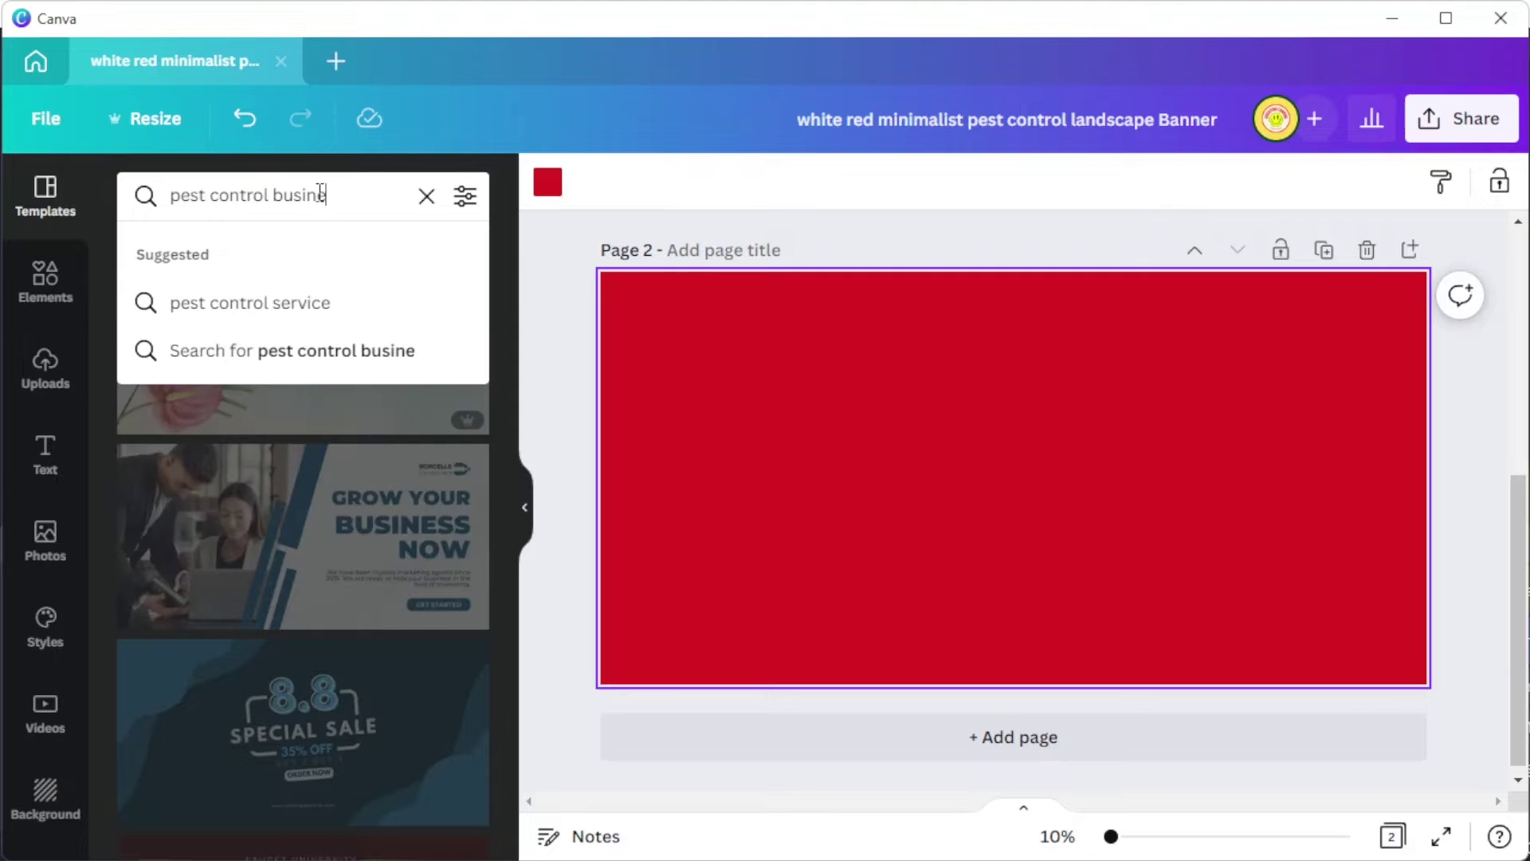
type("ss card")
key("Return")
Apply the yellow Pest Control Service template to page 2 and return to page 1
scroll(375, 530, "down", 8)
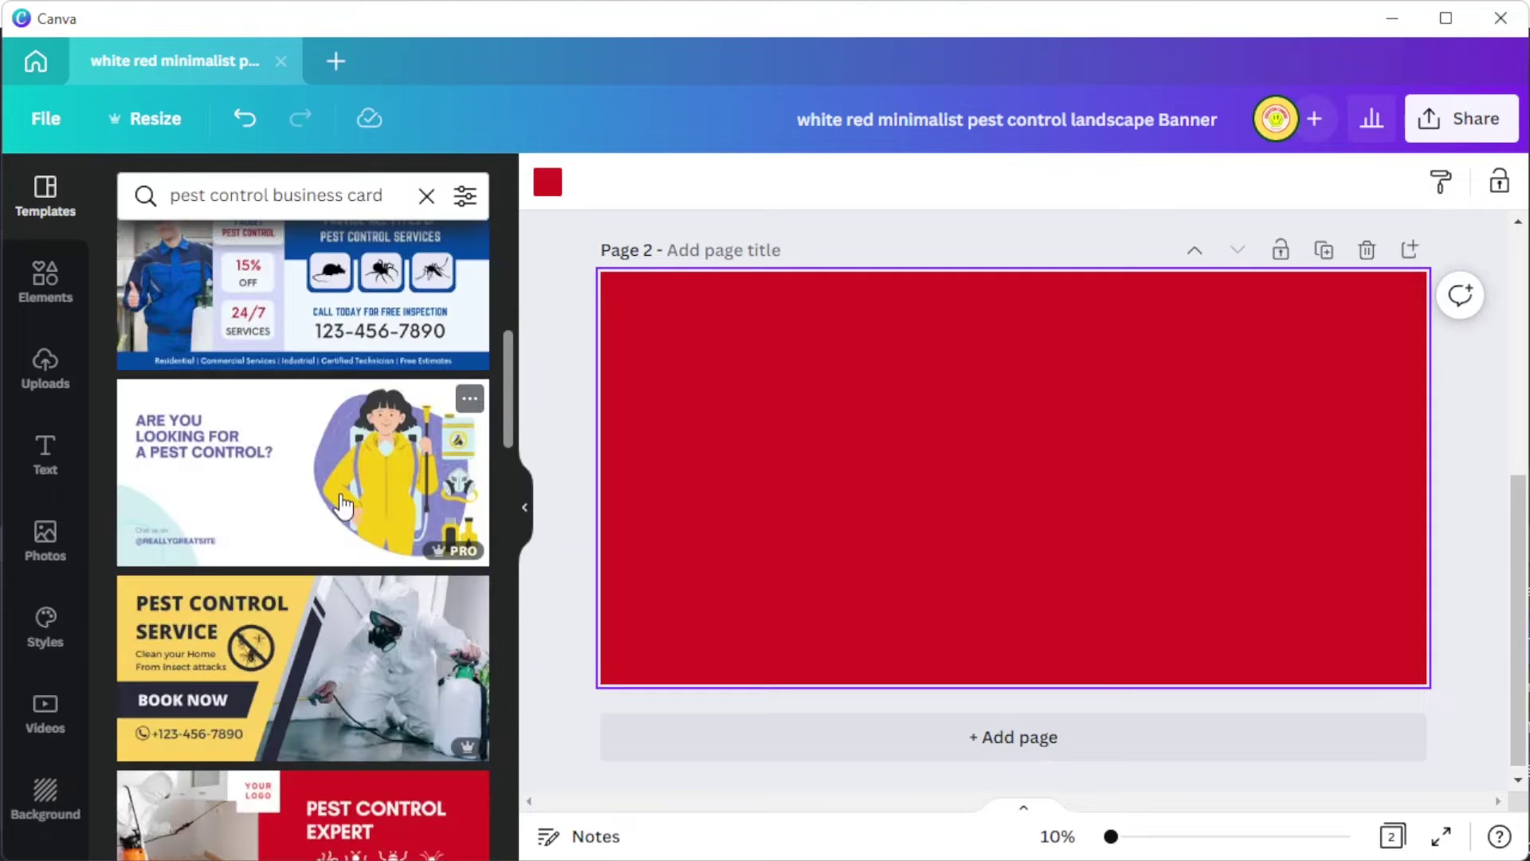
left_click(353, 659)
left_click(1084, 680)
scroll(1084, 680, "up", 5)
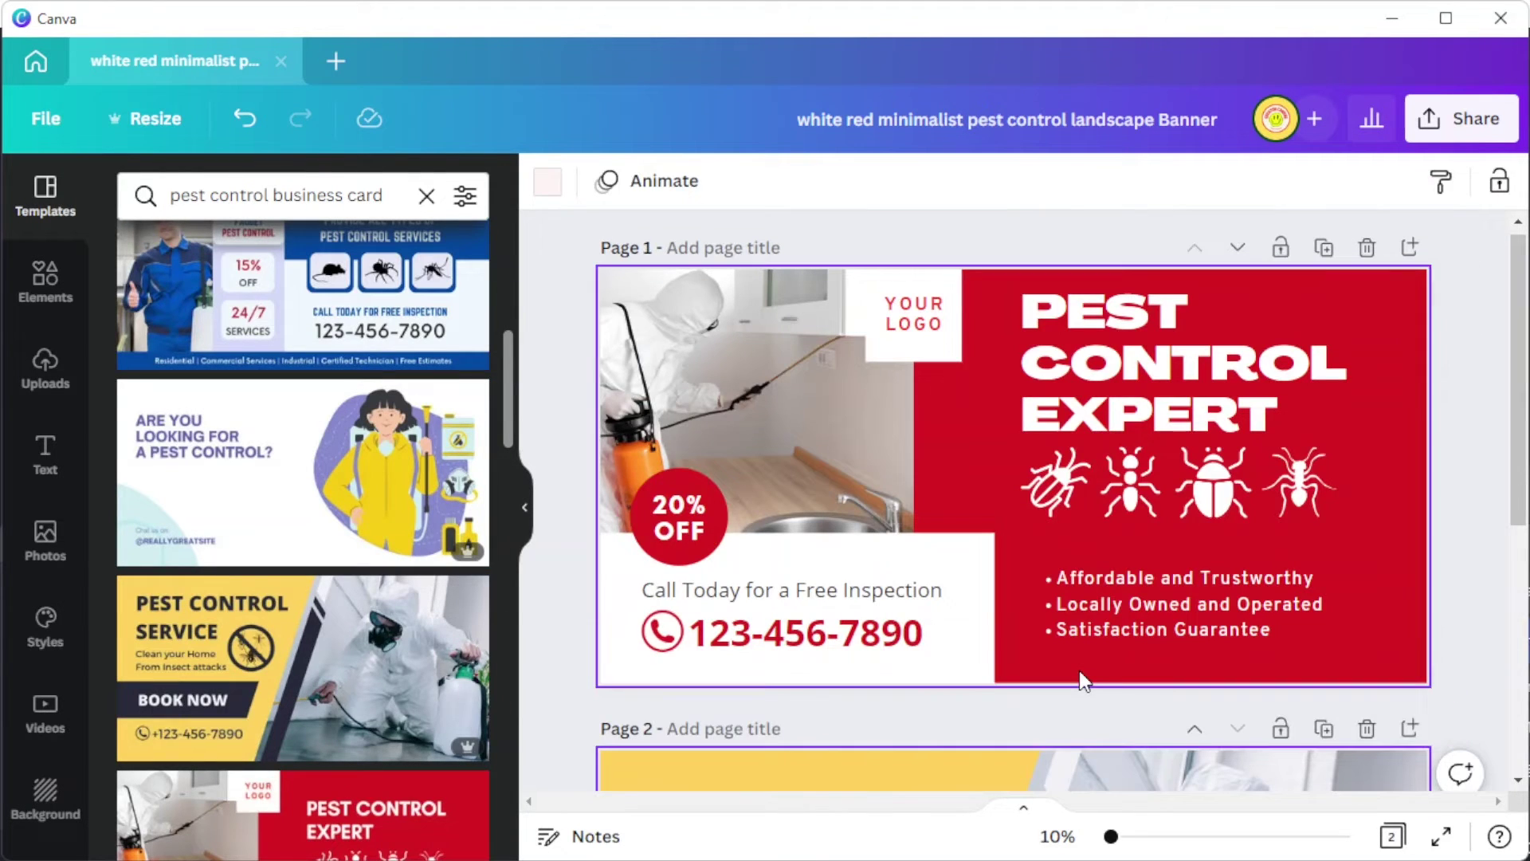
left_click(49, 118)
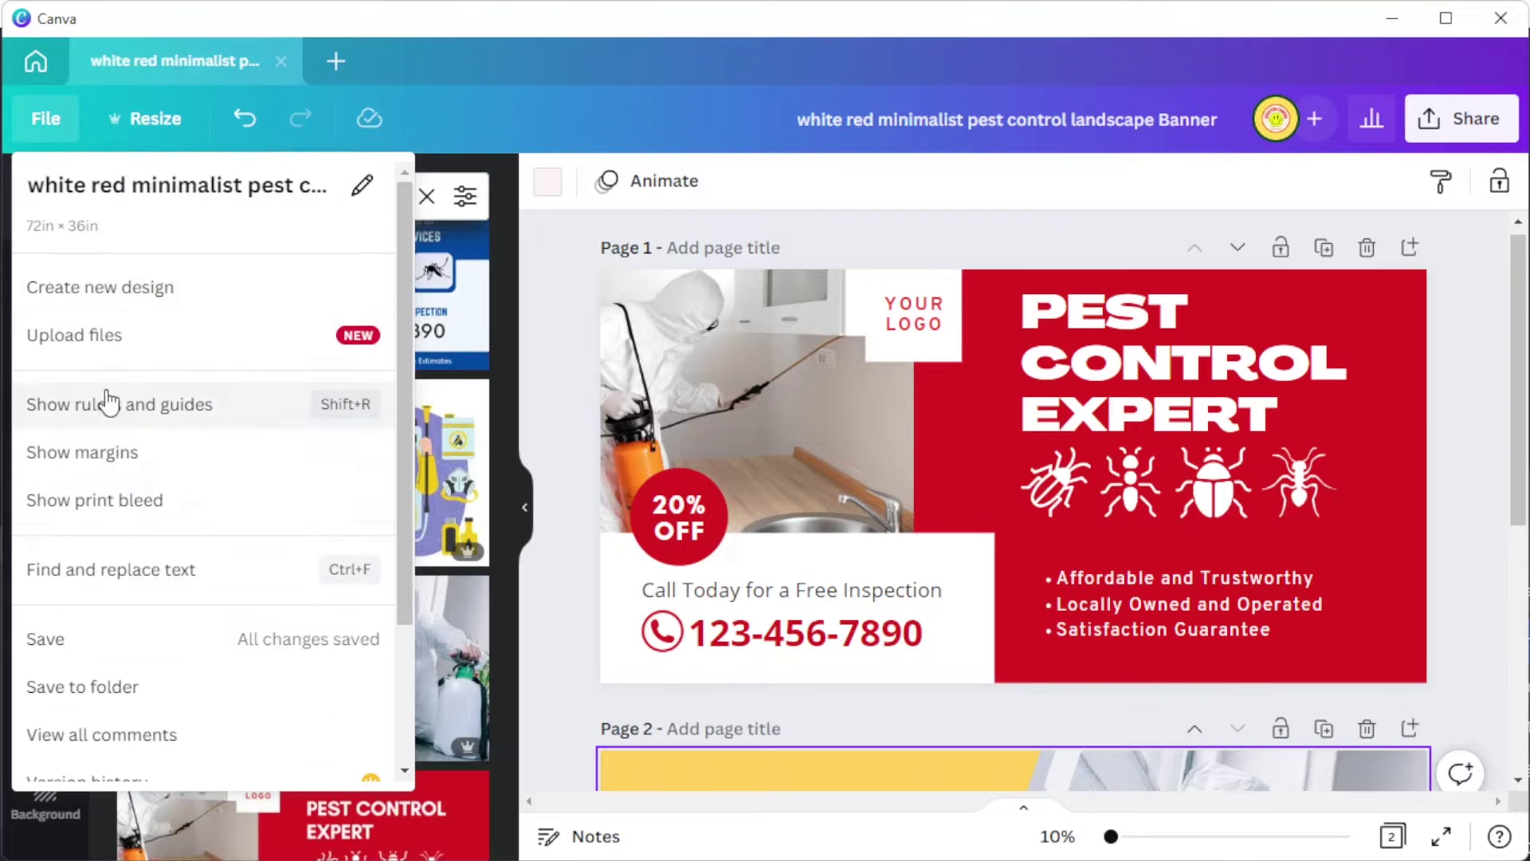
left_click(571, 441)
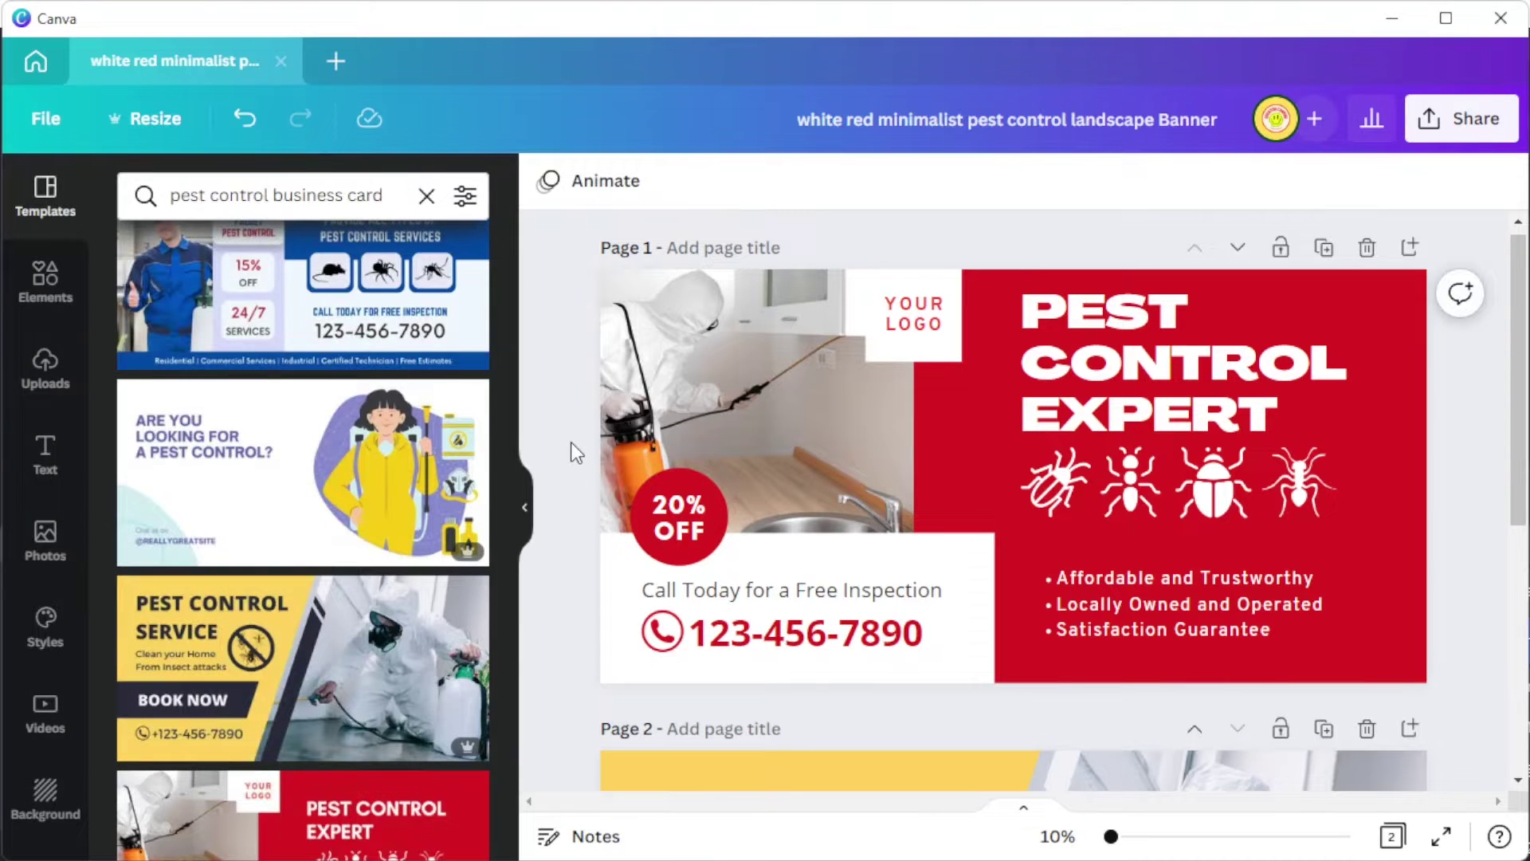
Replace the "Your Logo" placeholder on page 1 with the uploaded black Debug Co. logo, scaled to fit the white box
left_click(20, 362)
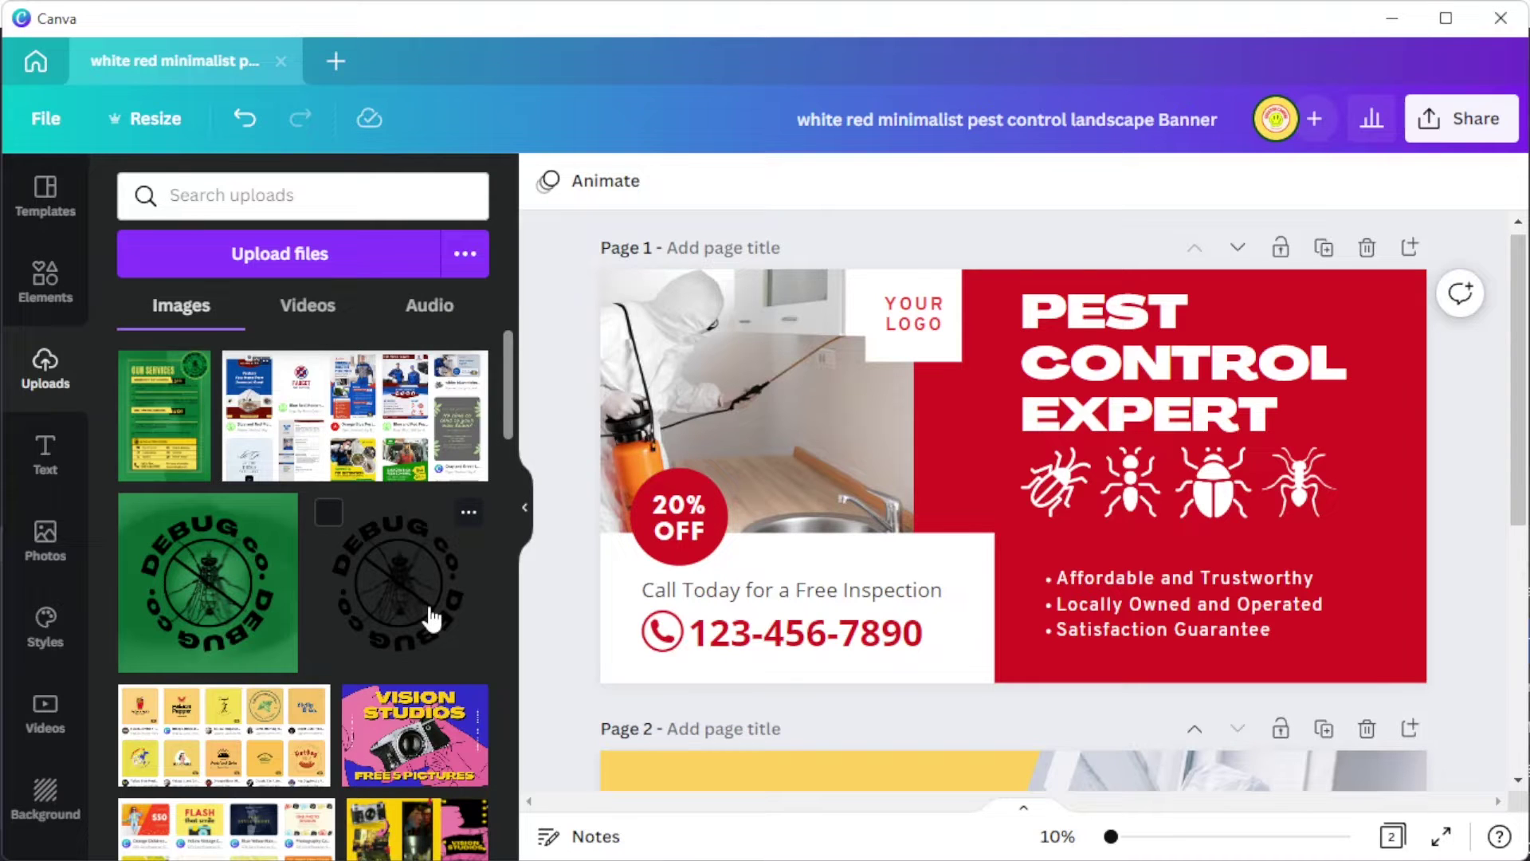
left_click(430, 616)
left_click(917, 325)
key("Delete")
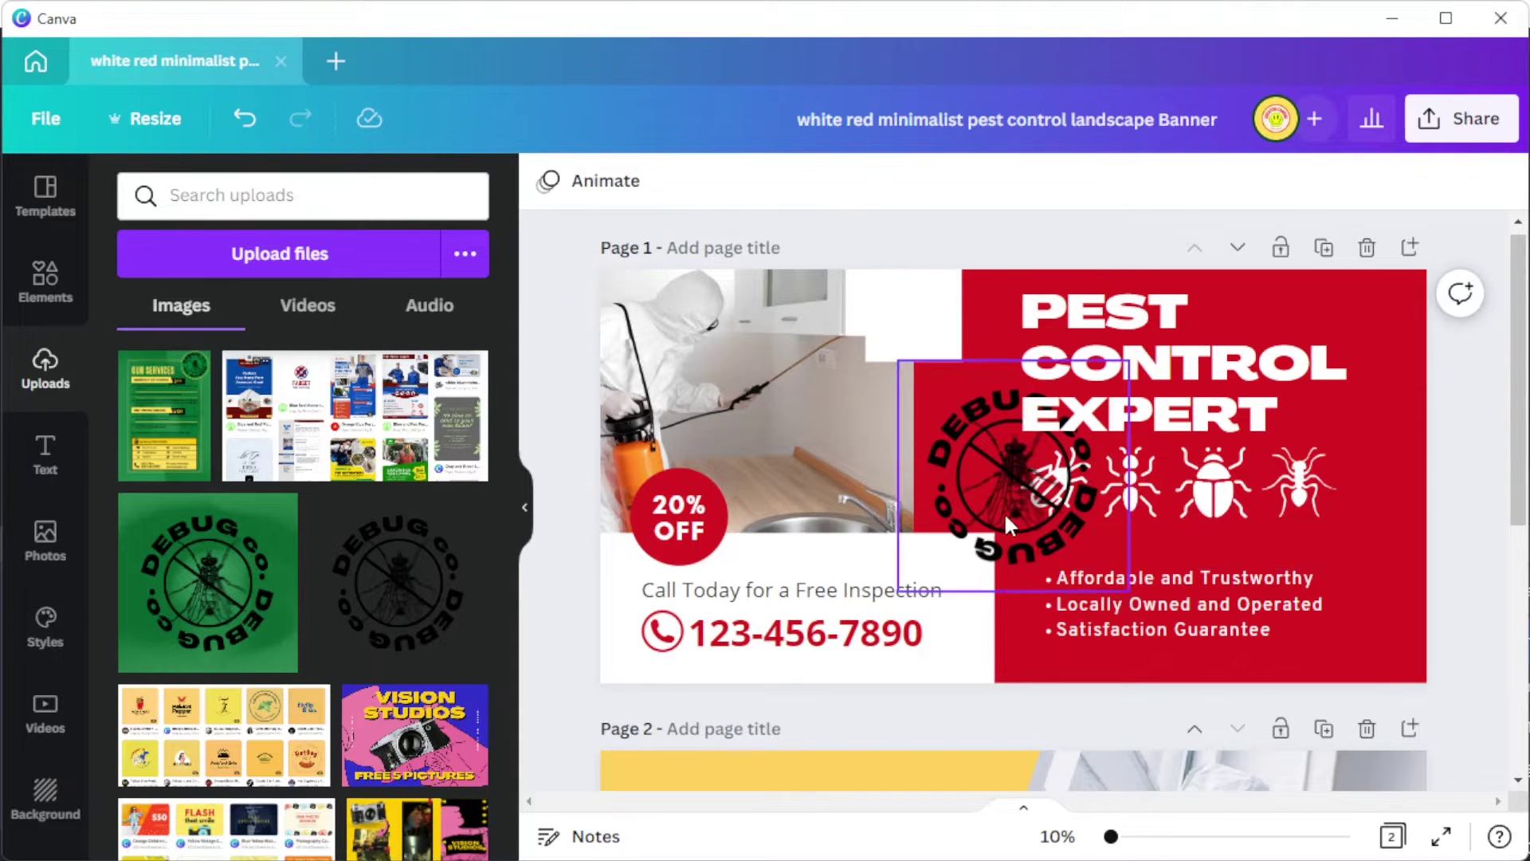
left_click(1009, 522)
left_click_drag(1130, 591, 920, 319)
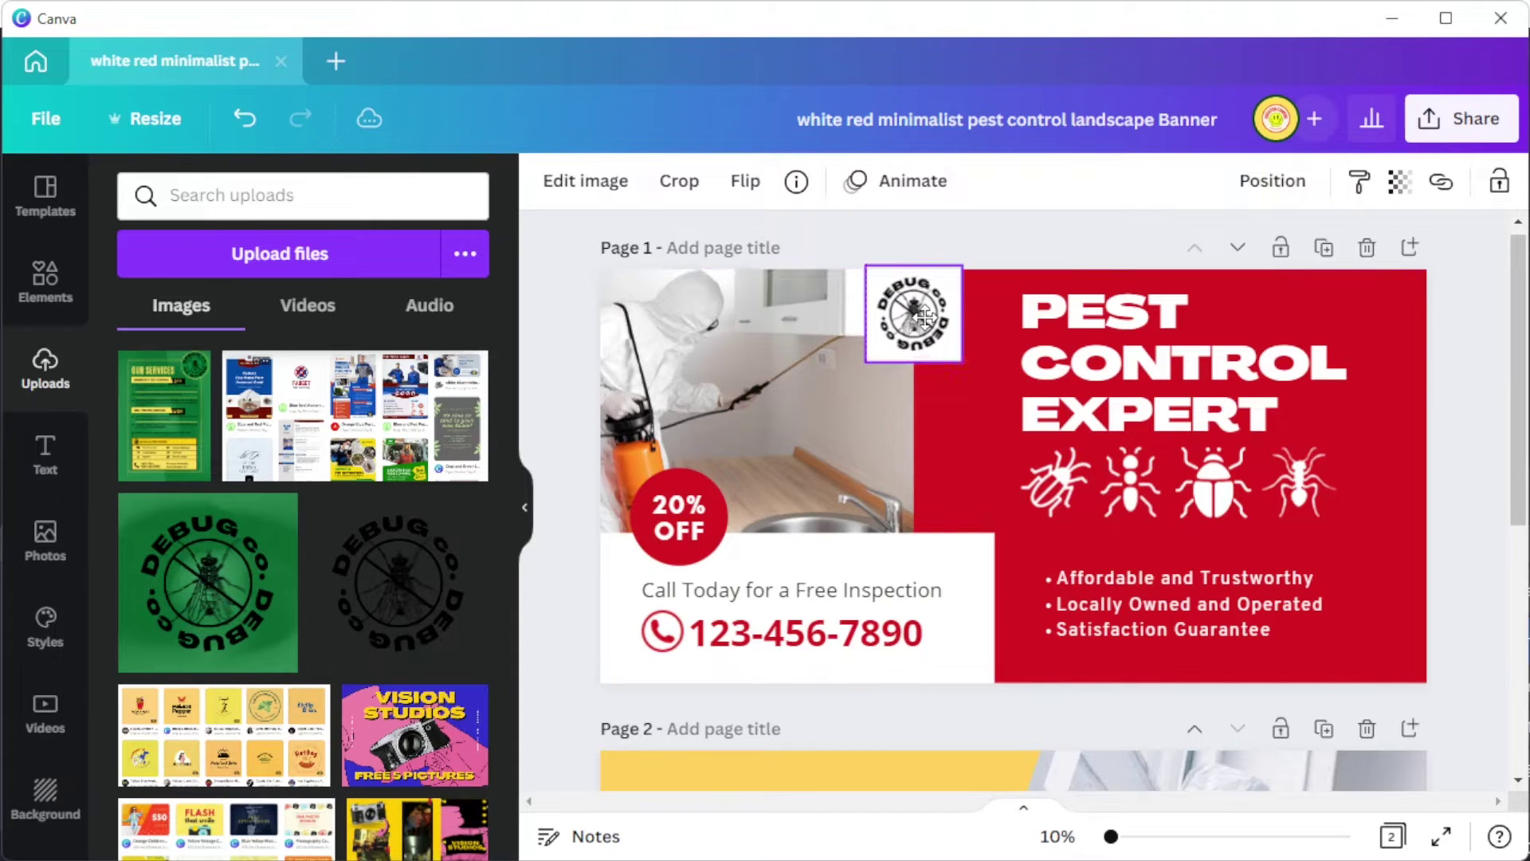
left_click_drag(925, 317, 924, 316)
left_click(1463, 462)
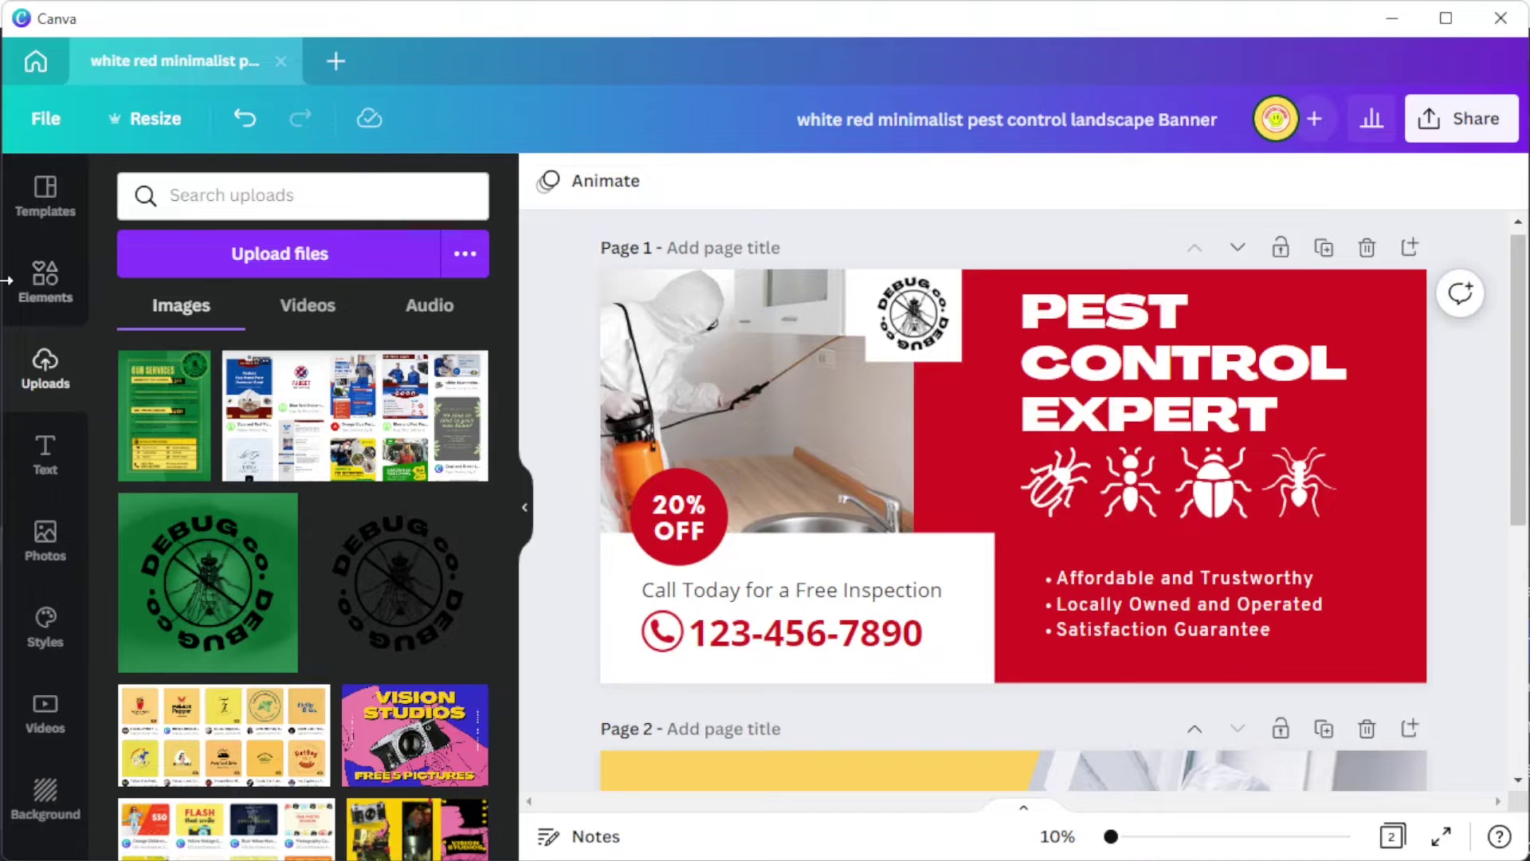
Search the elements for "pest control" and look through the graphics and photos offered
left_click(48, 287)
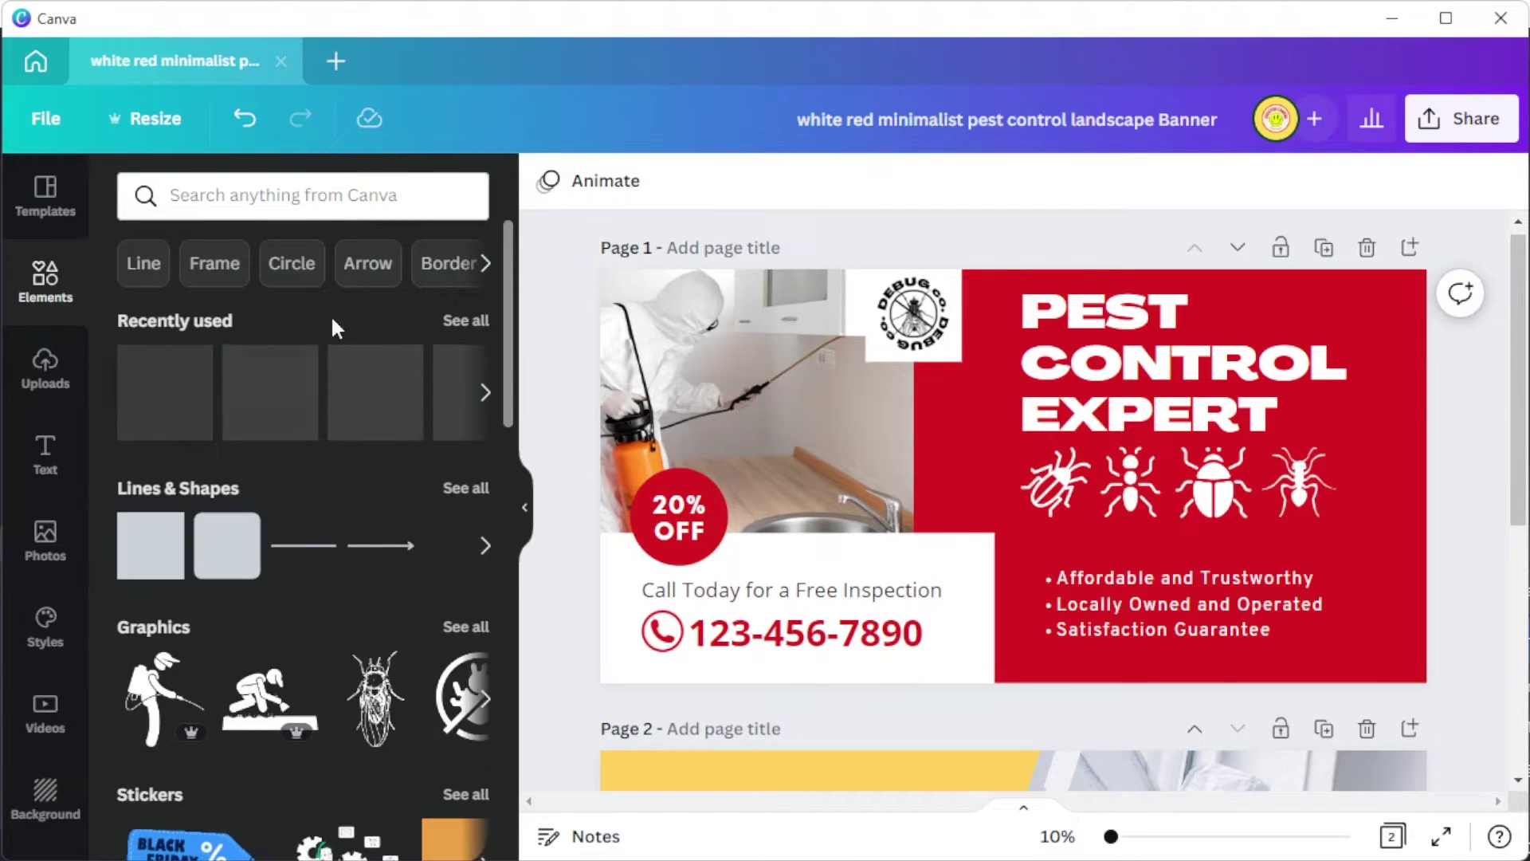
left_click(351, 199)
type("pe")
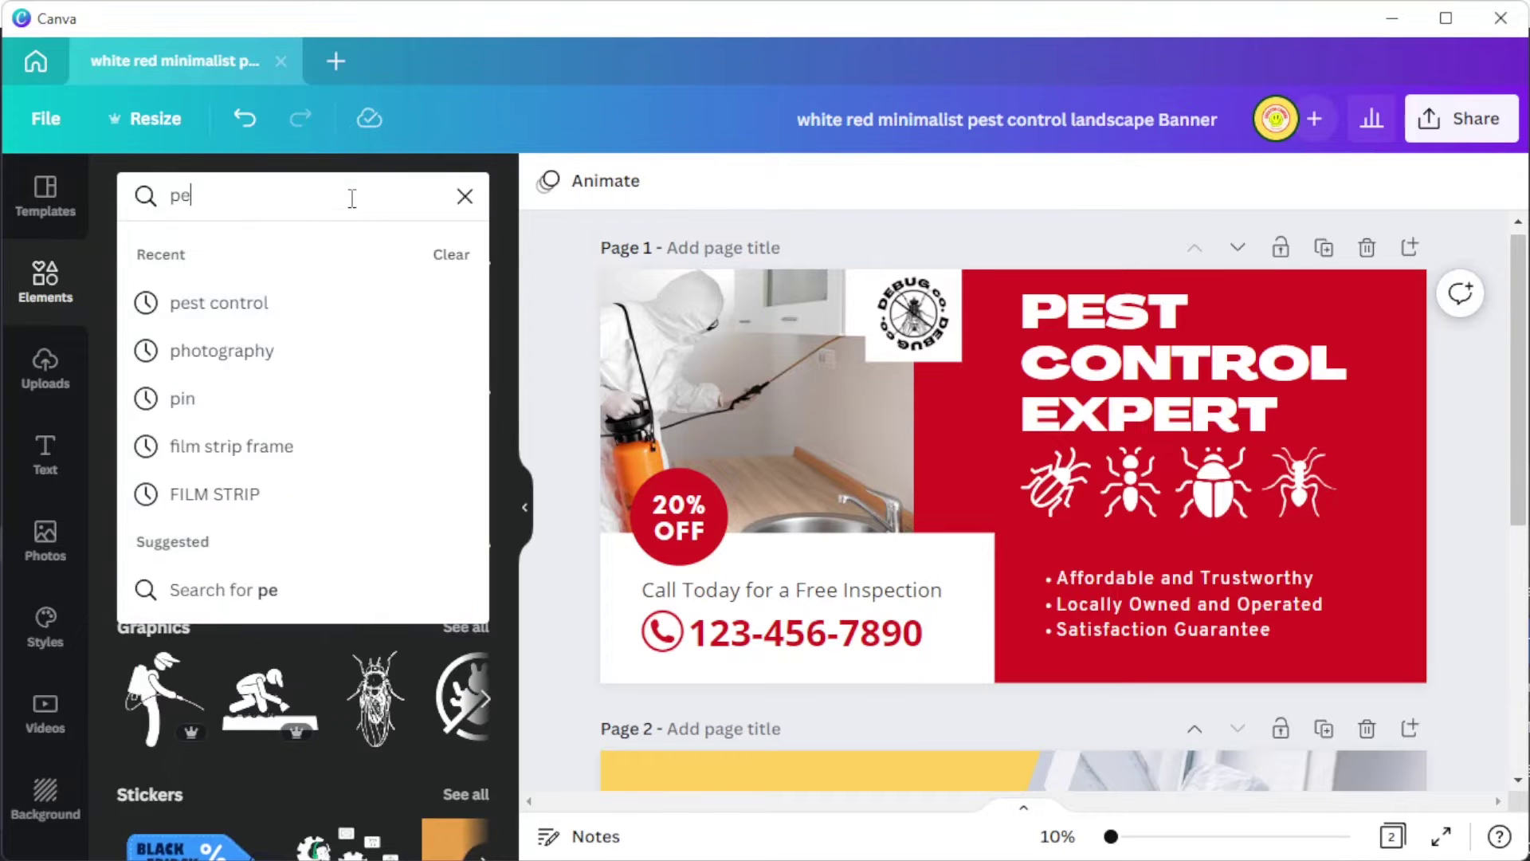
type("st control")
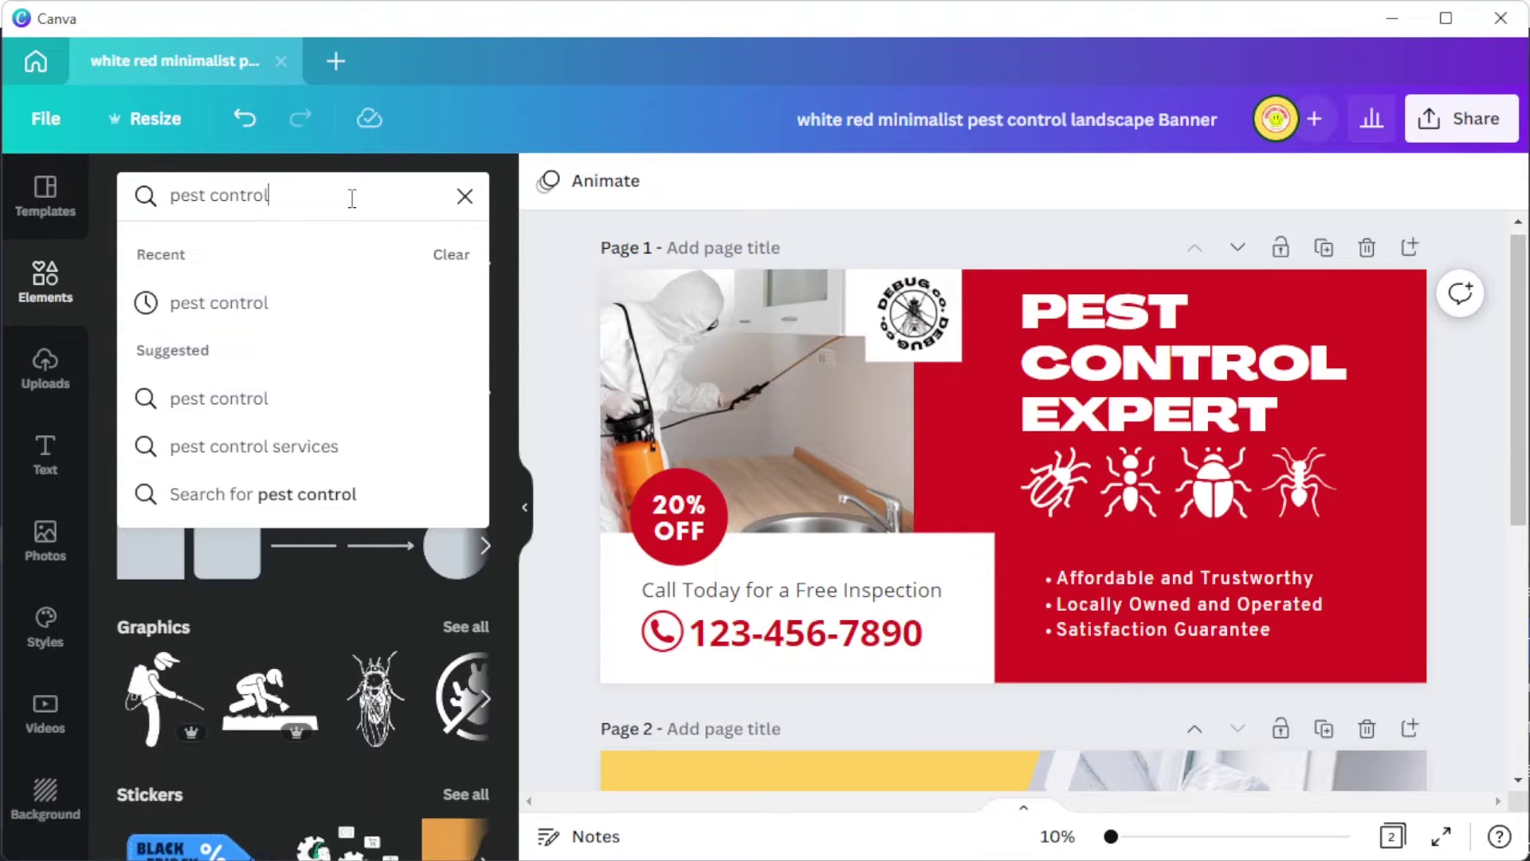
key("Return")
scroll(383, 359, "down", 15)
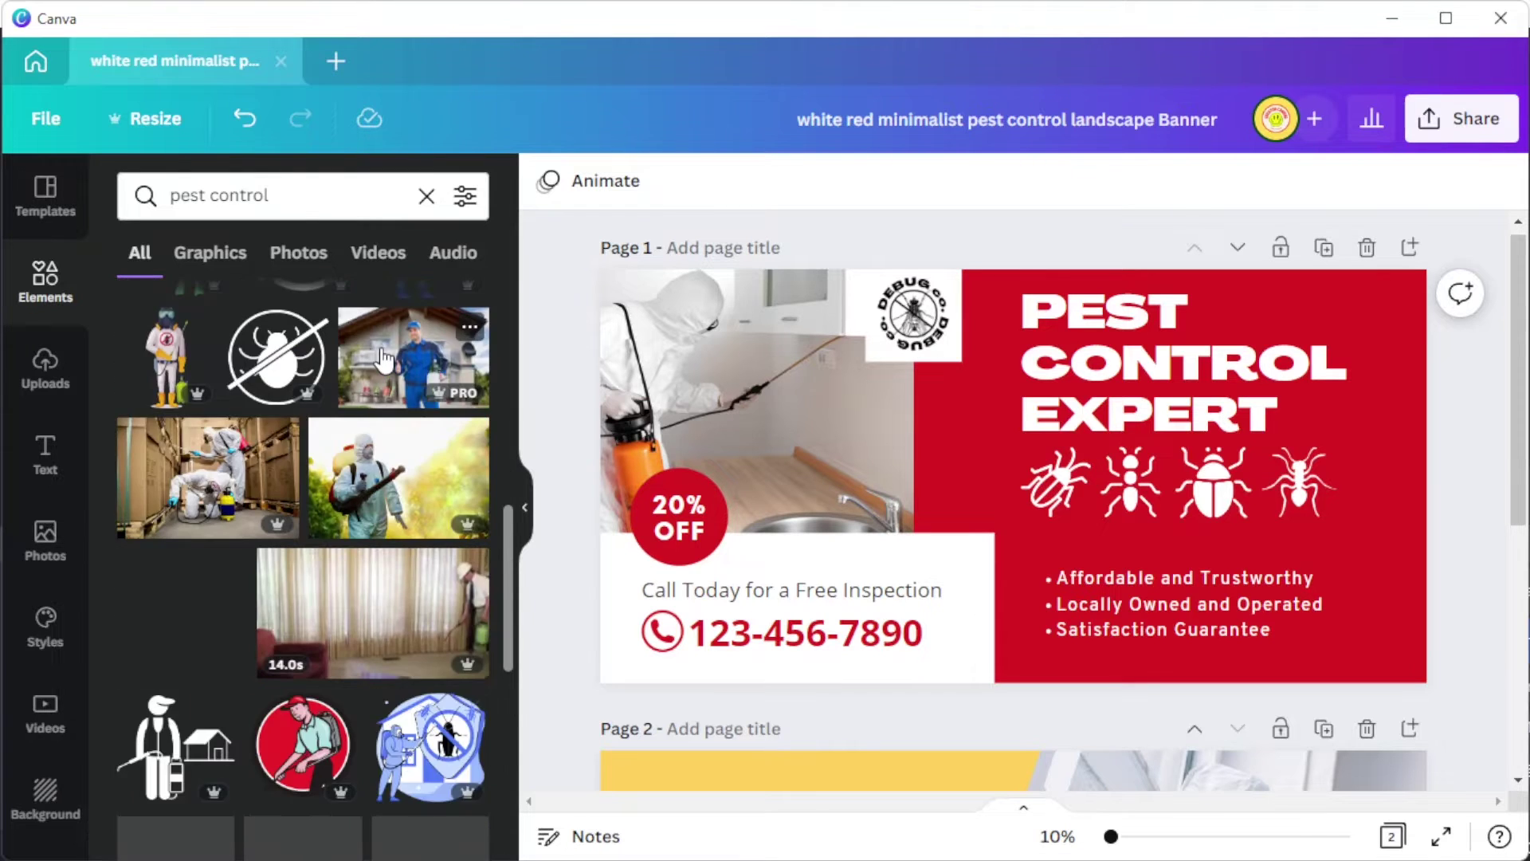
scroll(383, 359, "down", 4)
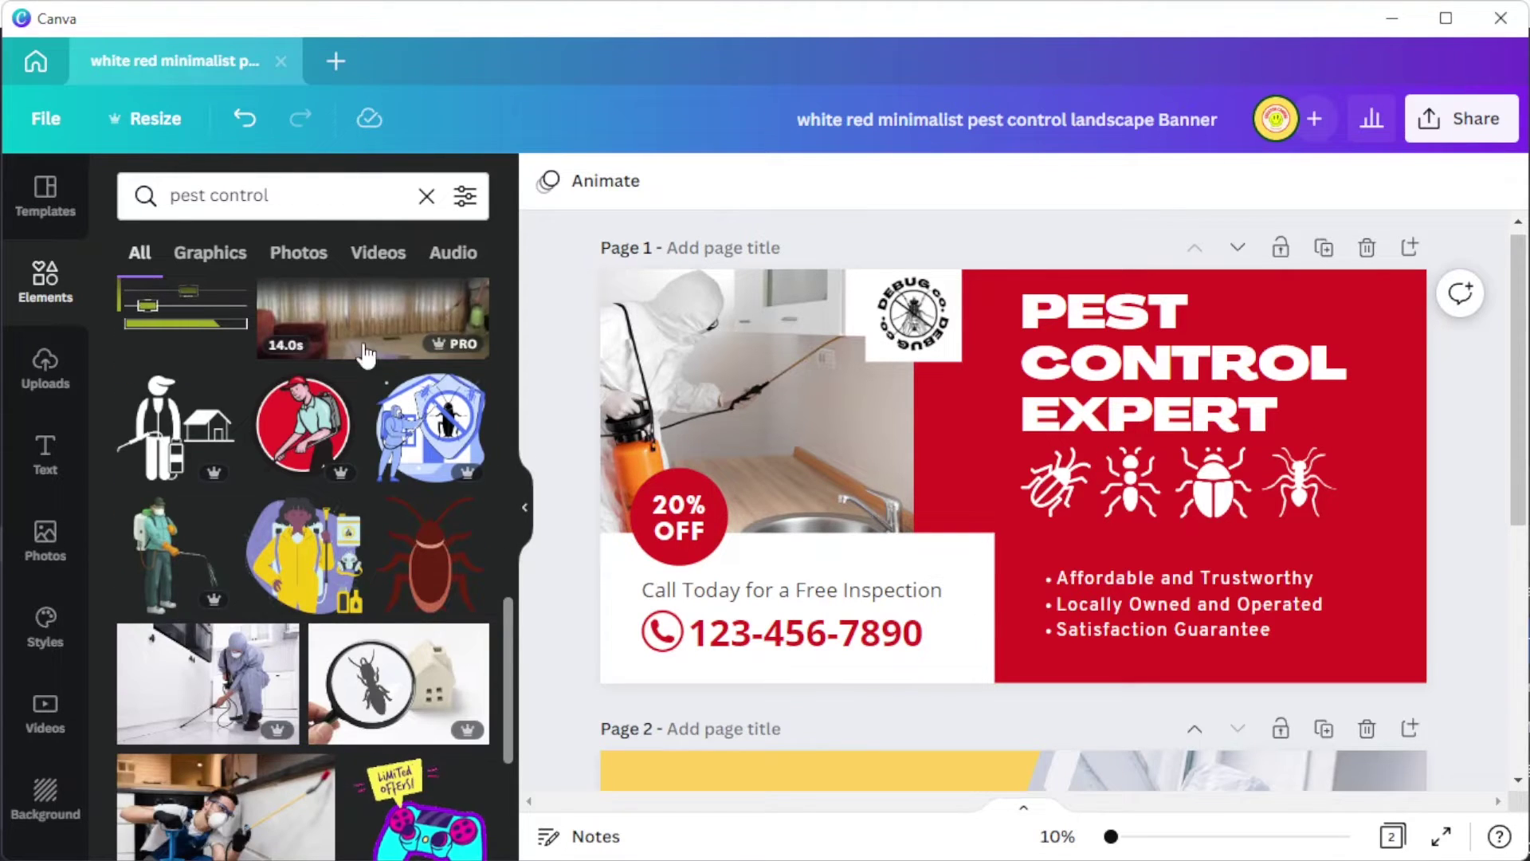
Look through the heading styles and ready-made font combinations available for adding text
left_click(42, 447)
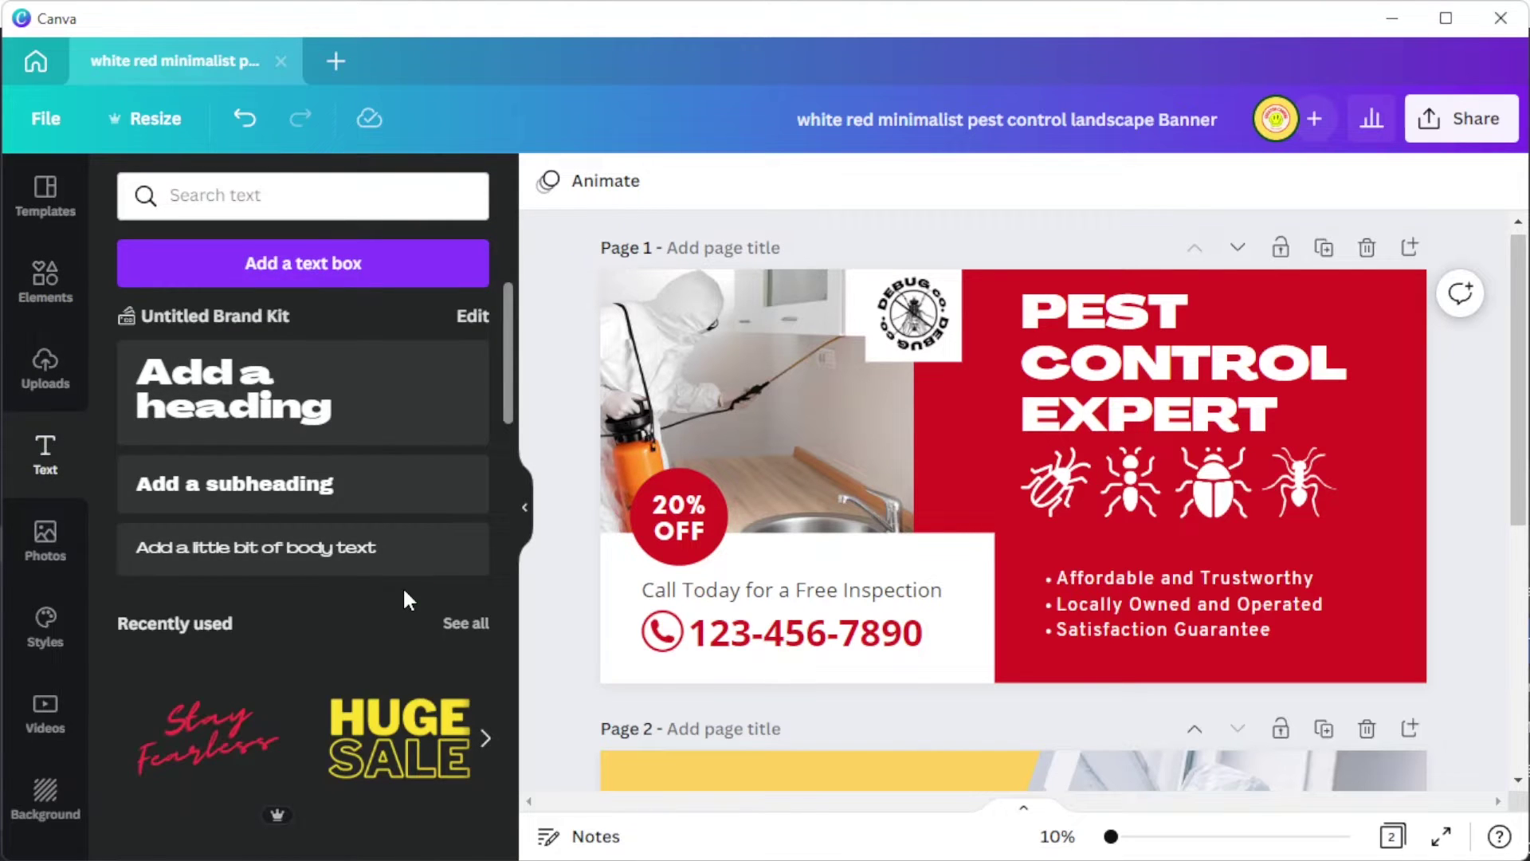
scroll(403, 593, "down", 12)
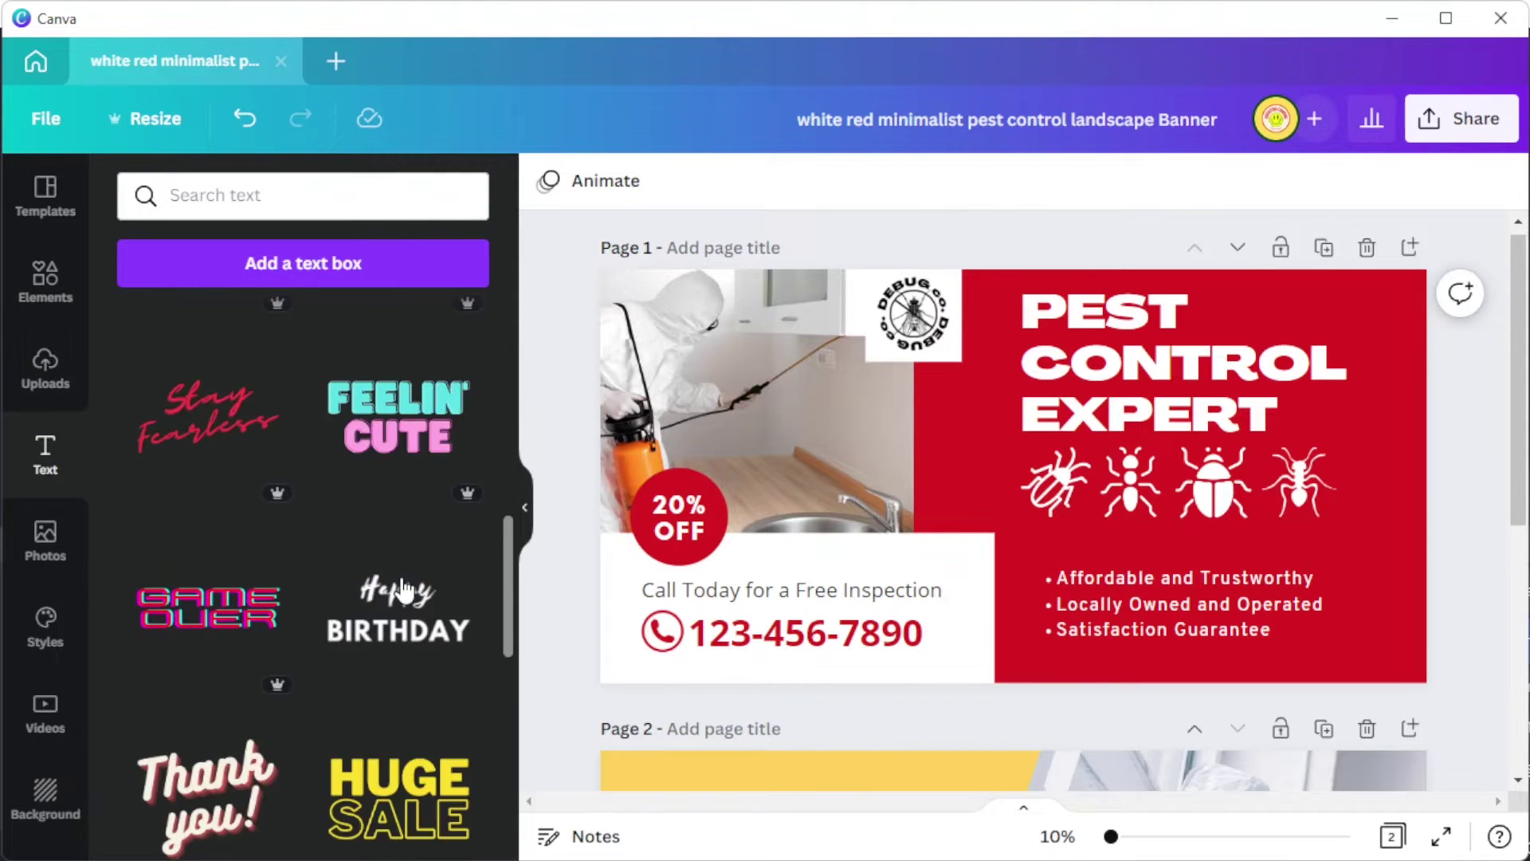
scroll(404, 591, "down", 8)
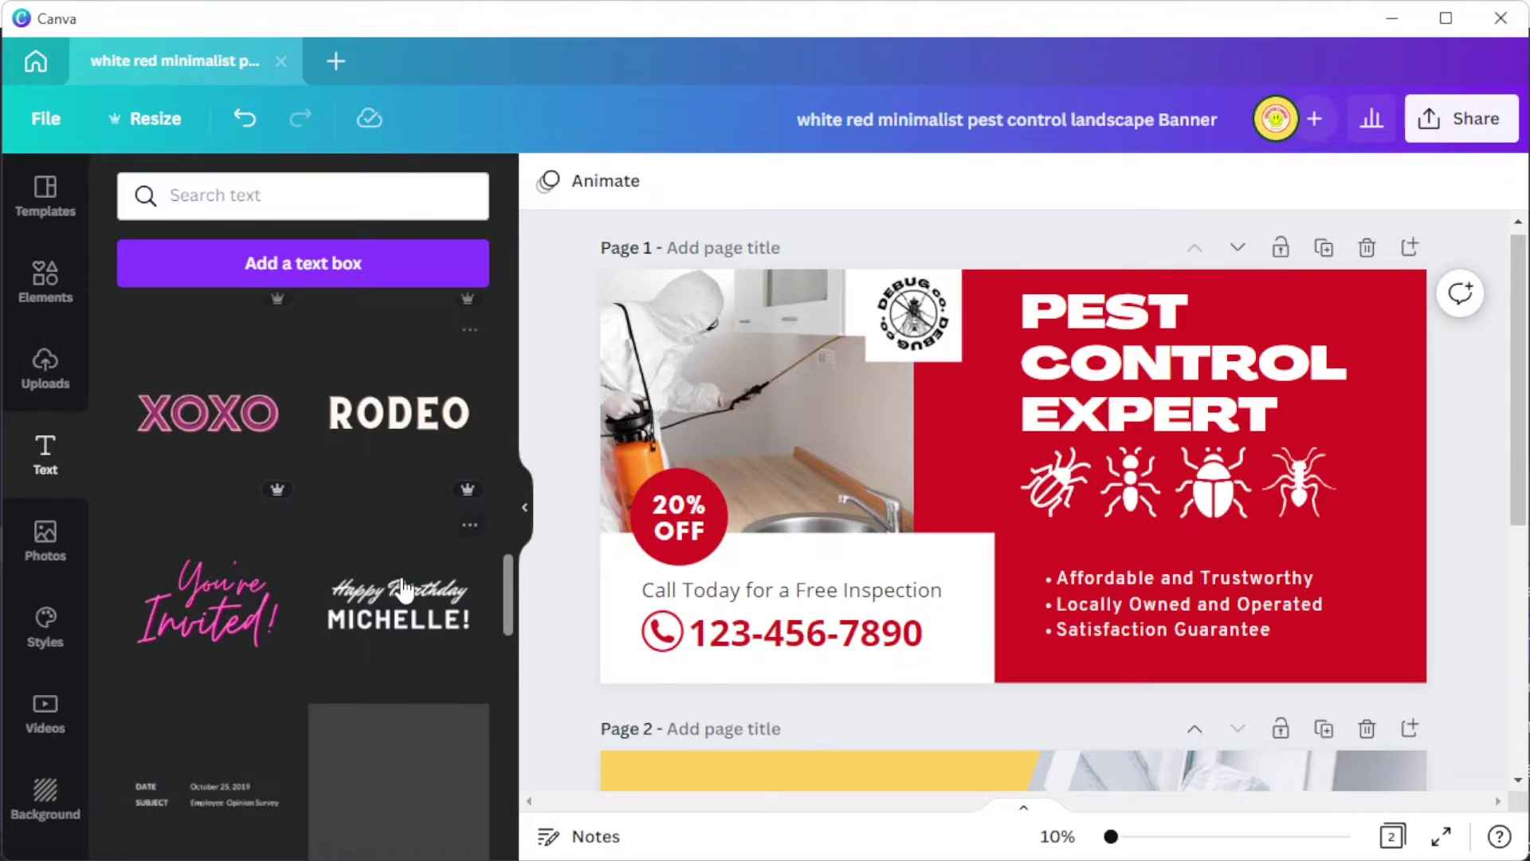
Examine the font and text color options for the phone number on page 1 and view page 2's design
left_click(785, 633)
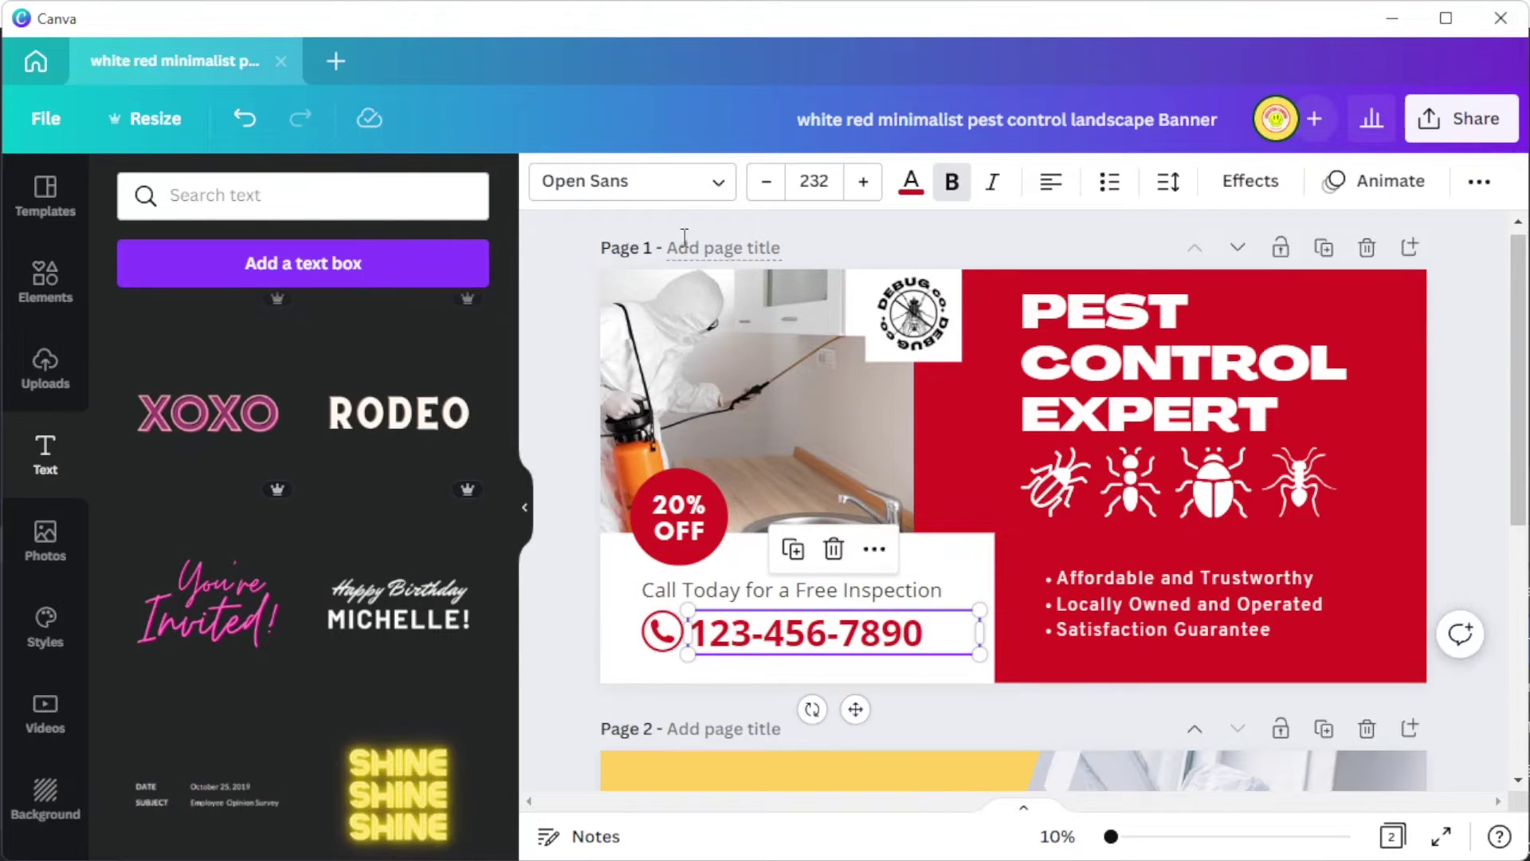
left_click(673, 190)
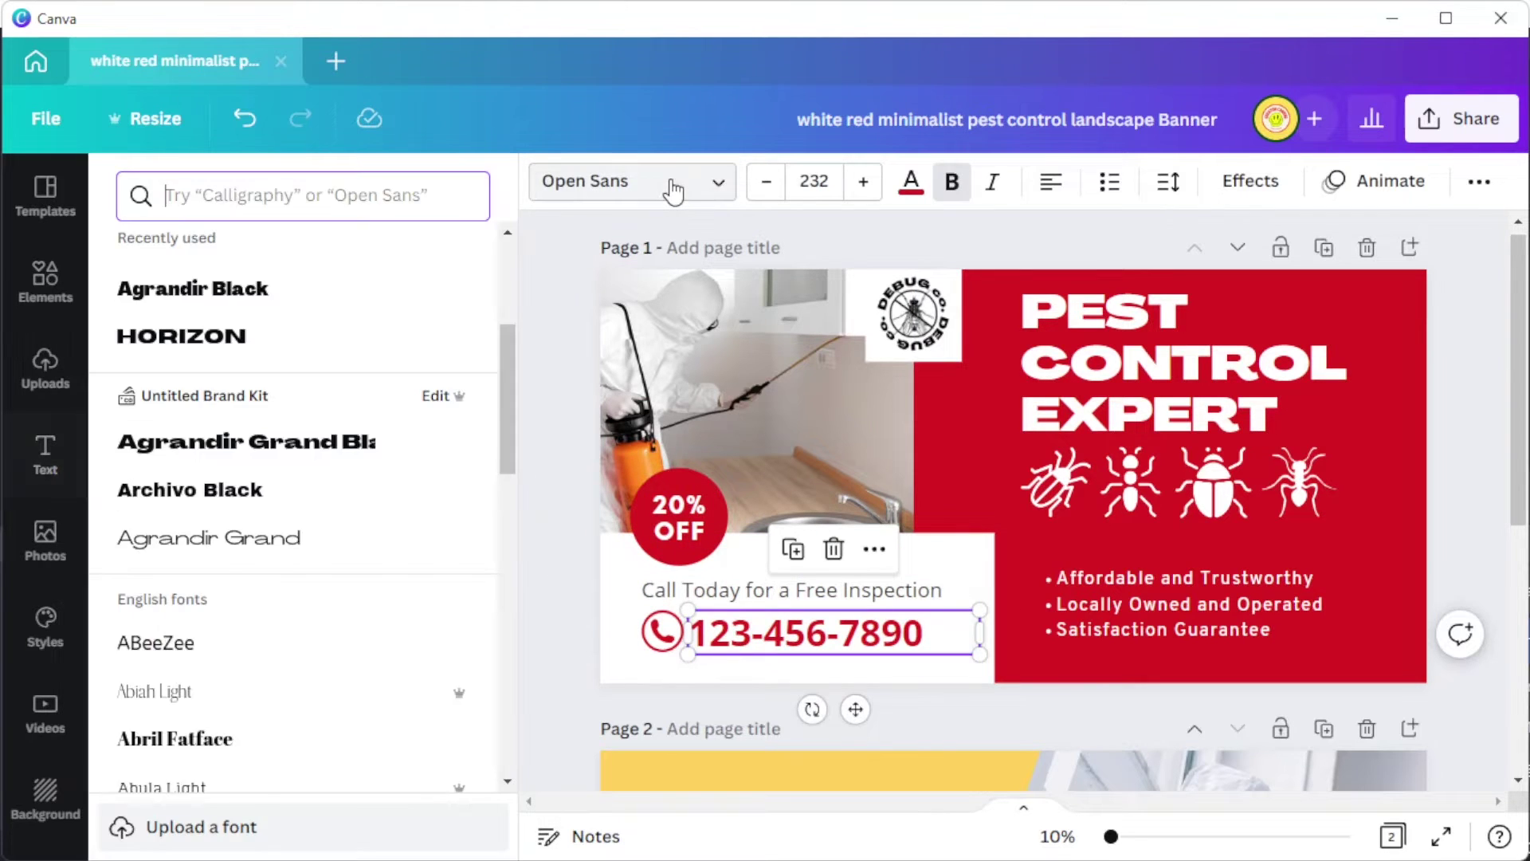
left_click(911, 183)
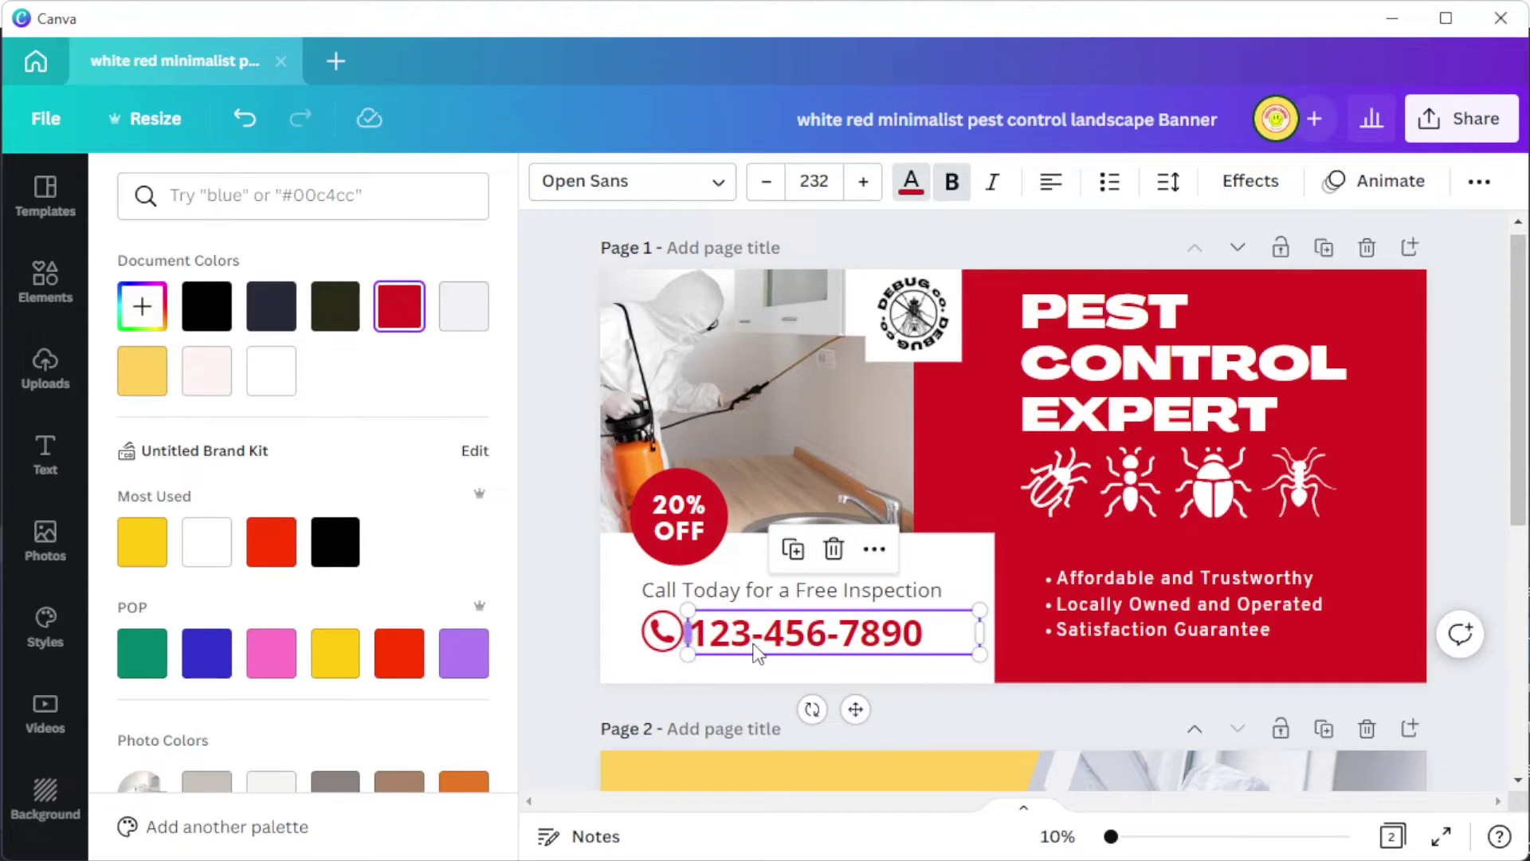
scroll(803, 653, "down", 5)
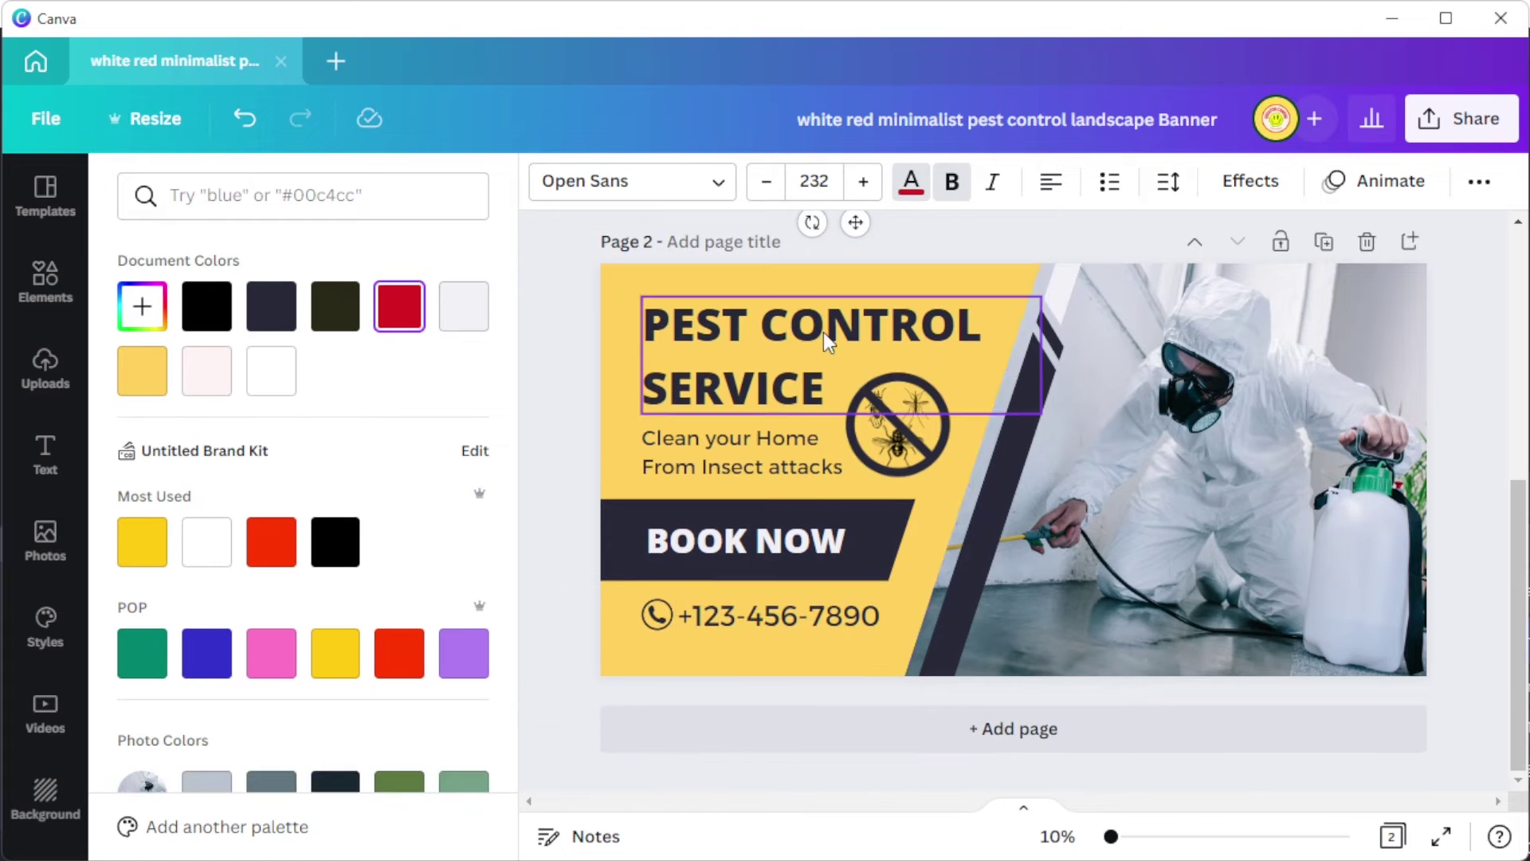
scroll(944, 567, "up", 5)
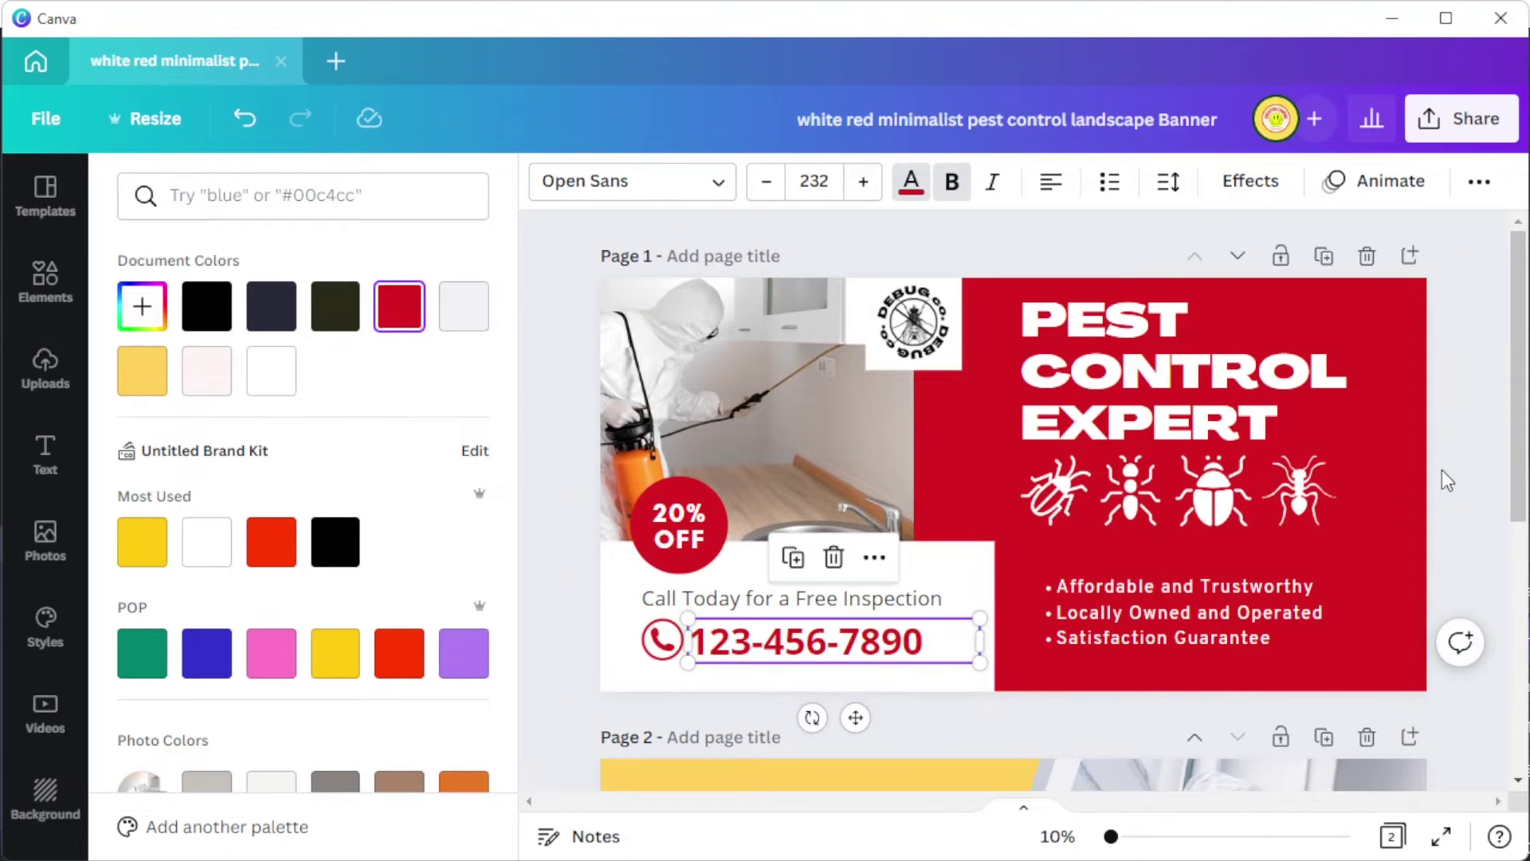
Delete the Debug Co. logo and the technician photo from page 1 and slightly narrow the white contact box
left_click(914, 323)
key("Delete")
left_click_drag(995, 616, 979, 616)
left_click_drag(728, 439, 707, 502)
key("Delete")
Replace the four white insect icons on page 1 with a black fly graphic, placed above the bullet list
left_click(45, 282)
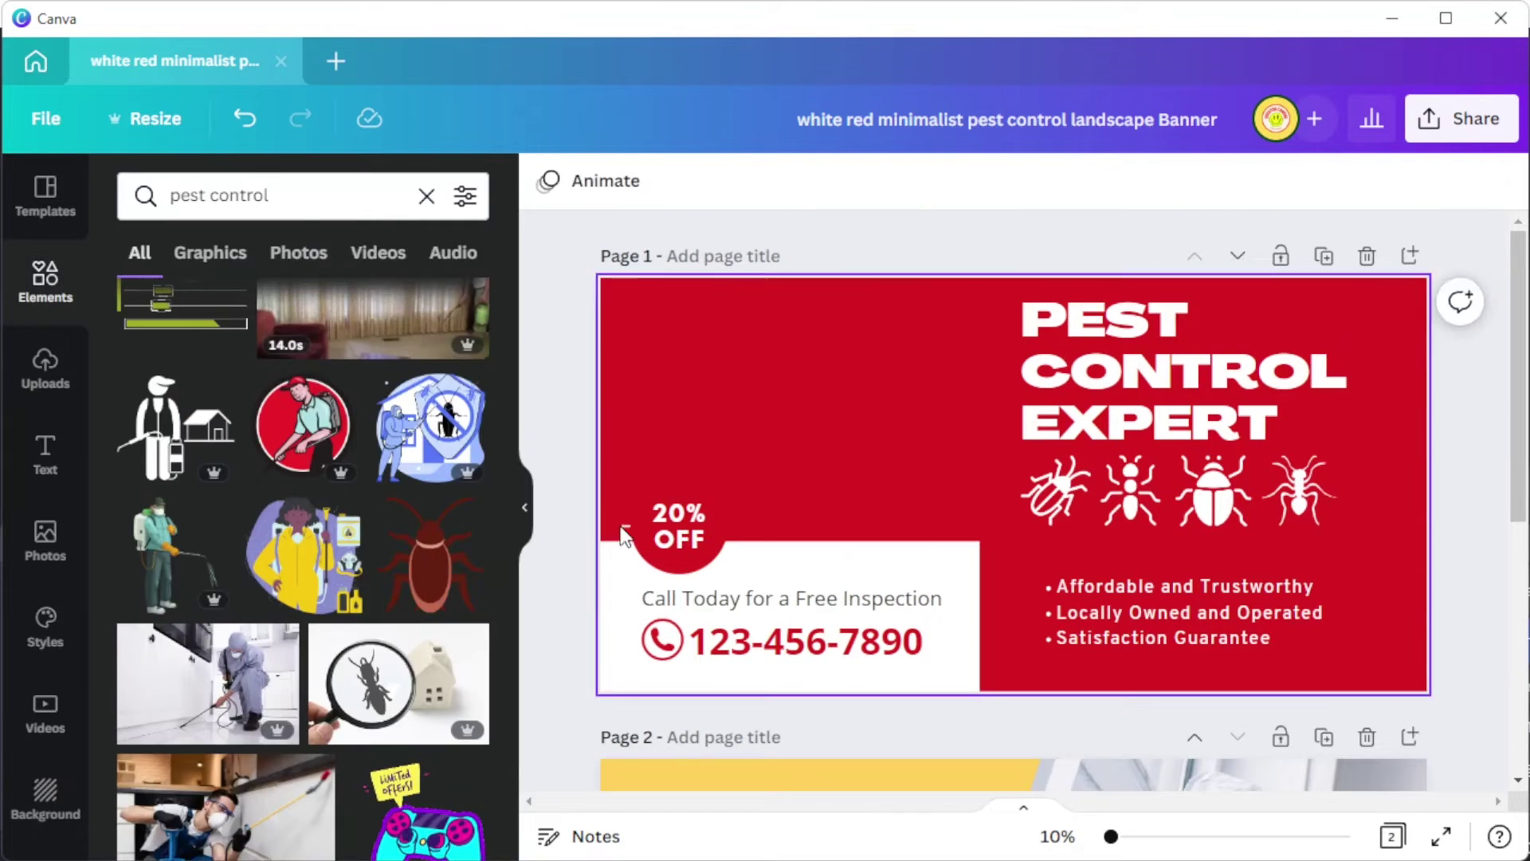
left_click(471, 196)
scroll(390, 486, "down", 3)
left_click(466, 468)
scroll(417, 444, "down", 2)
left_click(411, 425)
left_click(472, 514)
left_click(1056, 490)
key("Delete")
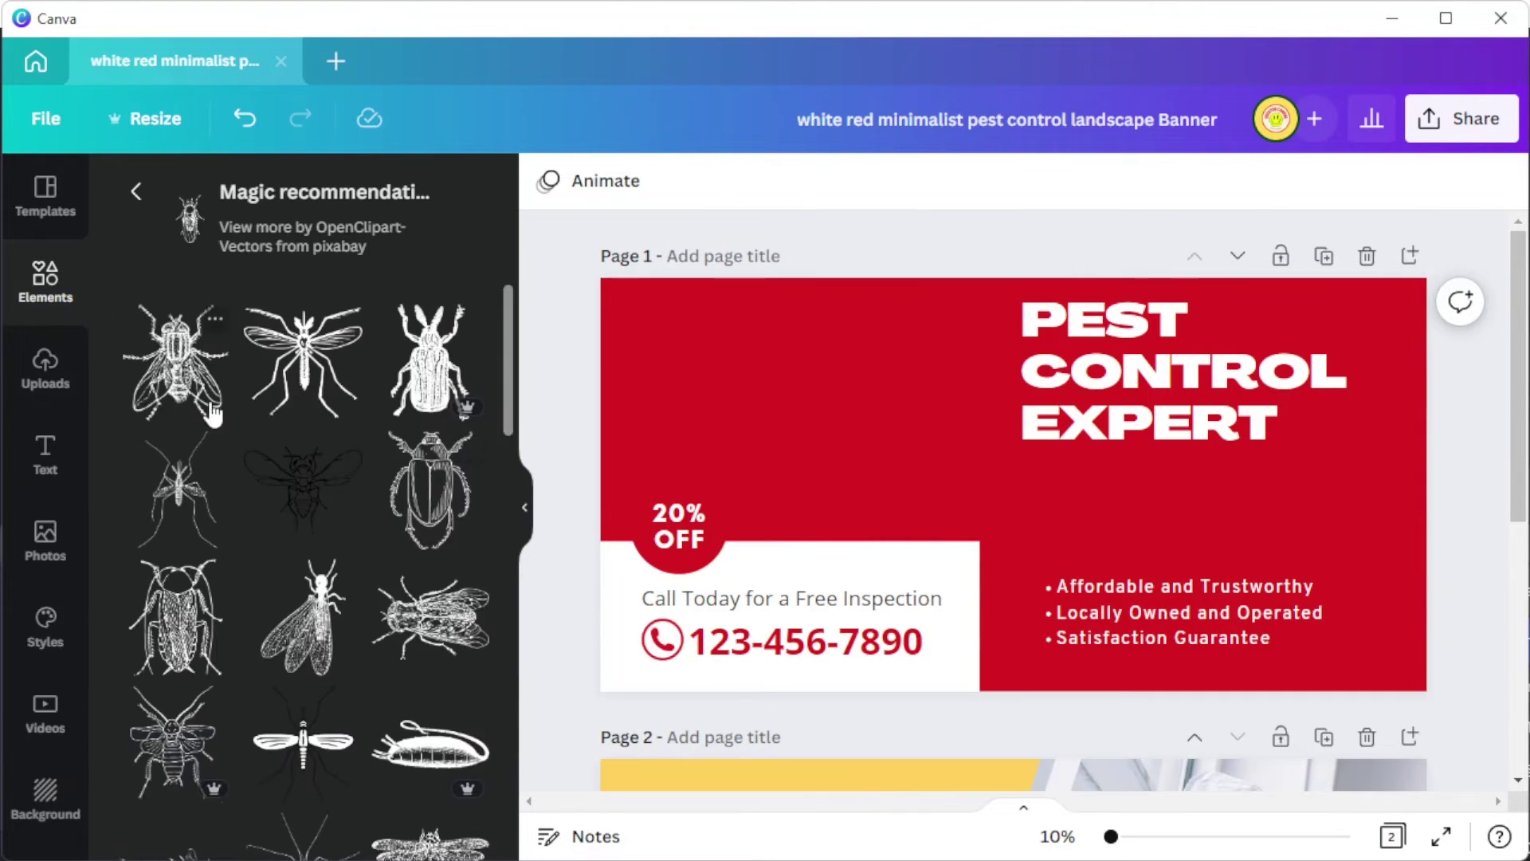
left_click(176, 362)
left_click_drag(1004, 482, 1058, 510)
Move the PEST CONTROL EXPERT heading to the left half of page 1 and recolor the red background green
left_click_drag(1179, 371, 788, 369)
left_click(548, 182)
left_click(145, 740)
Recolor the 20% OFF circle yellow and the phone number and phone icon green
left_click(679, 562)
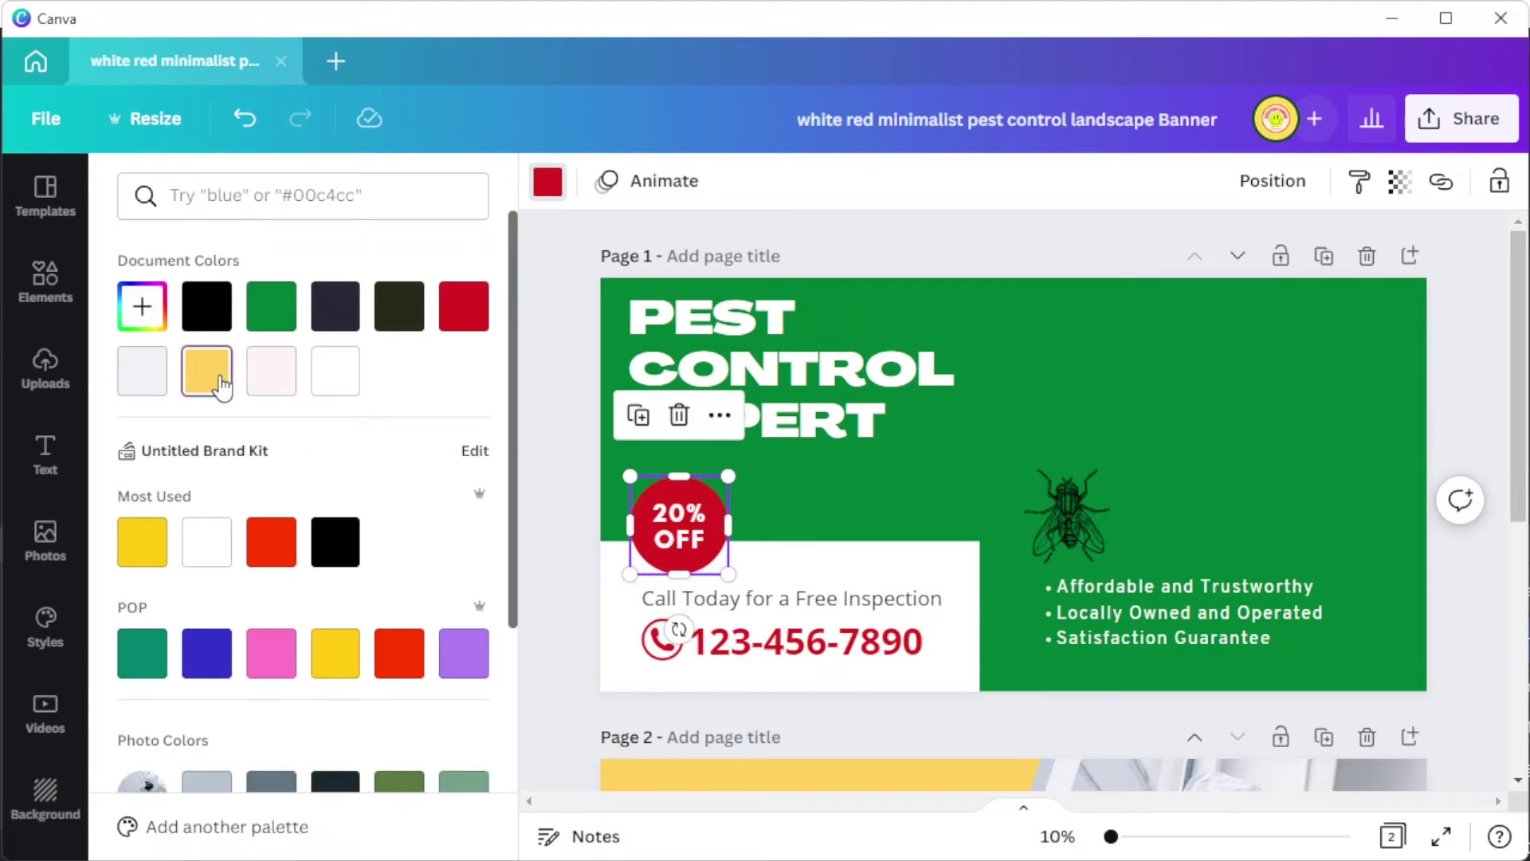
left_click(211, 374)
left_click(805, 641)
left_click(911, 181)
left_click(272, 317)
left_click(662, 640)
left_click(547, 182)
left_click(211, 387)
left_click(272, 311)
Recolor the PEST CONTROL EXPERT heading yellow and enlarge it to font size 329, shifting the 20% OFF badge down slightly
left_click(789, 371)
left_click(911, 182)
left_click(208, 378)
left_click(1074, 538)
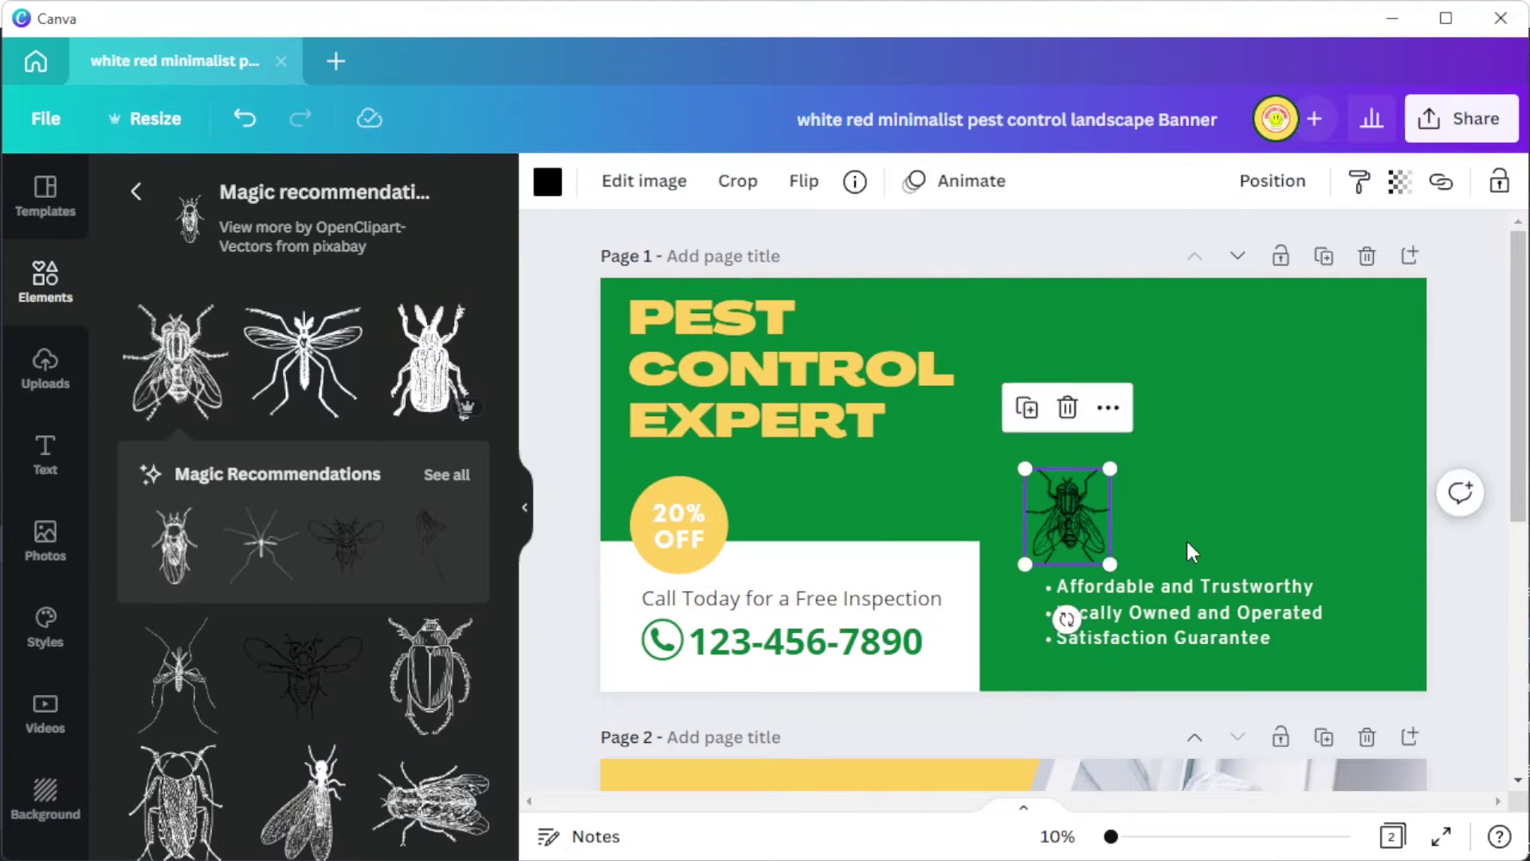
left_click_drag(688, 525, 686, 533)
left_click(789, 370)
left_click(861, 183)
left_click(861, 183)
left_click(1195, 482)
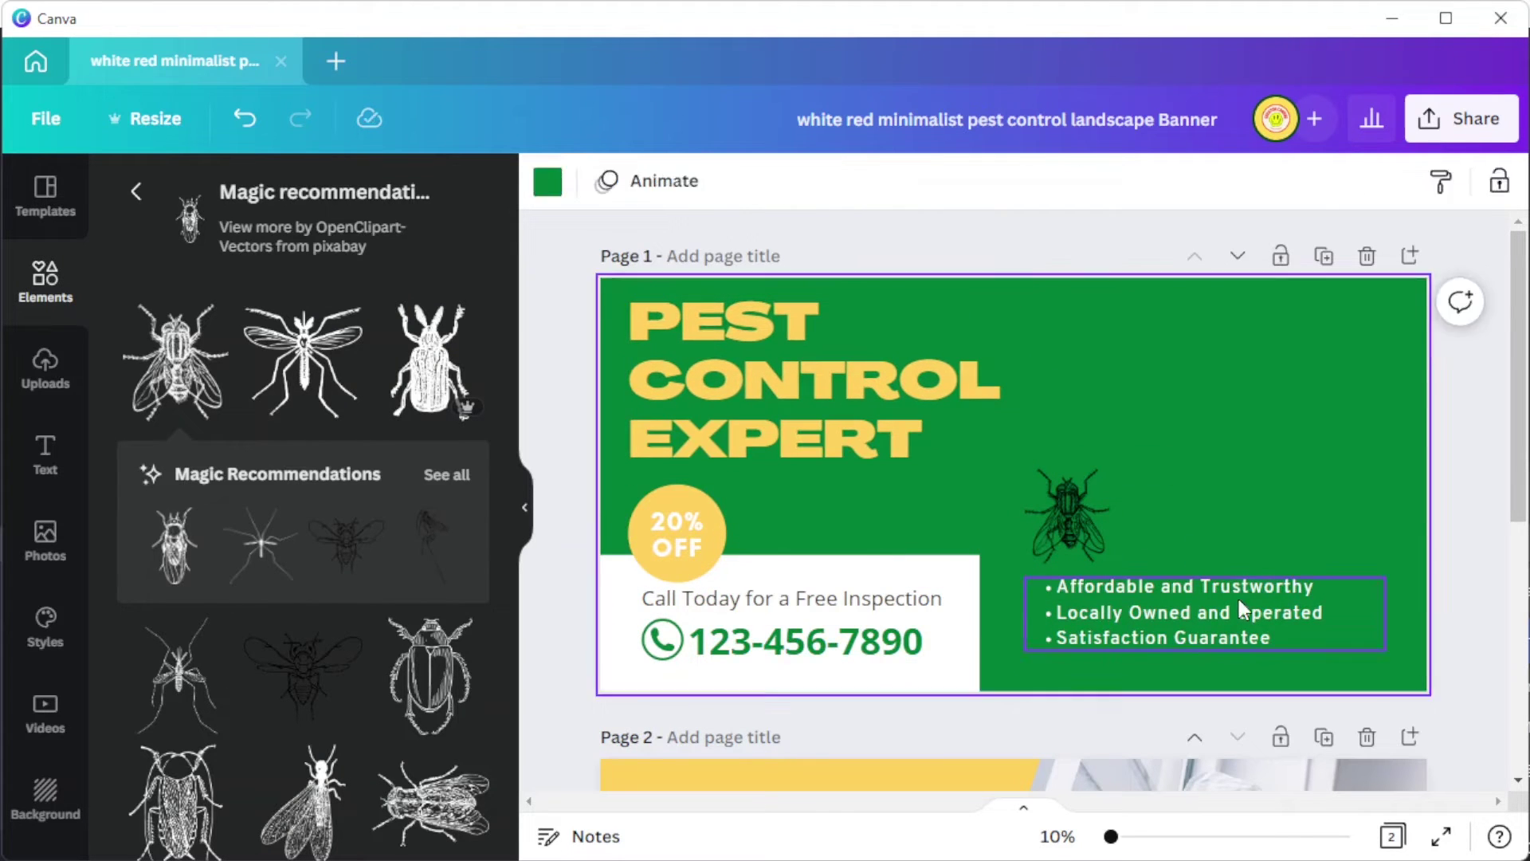
Nudge the bullet list up and the fly to the right, and delete the white contact box
left_click_drag(1244, 602, 1243, 597)
left_click_drag(1095, 523, 1113, 523)
left_click(949, 625)
left_click_drag(907, 627, 972, 572)
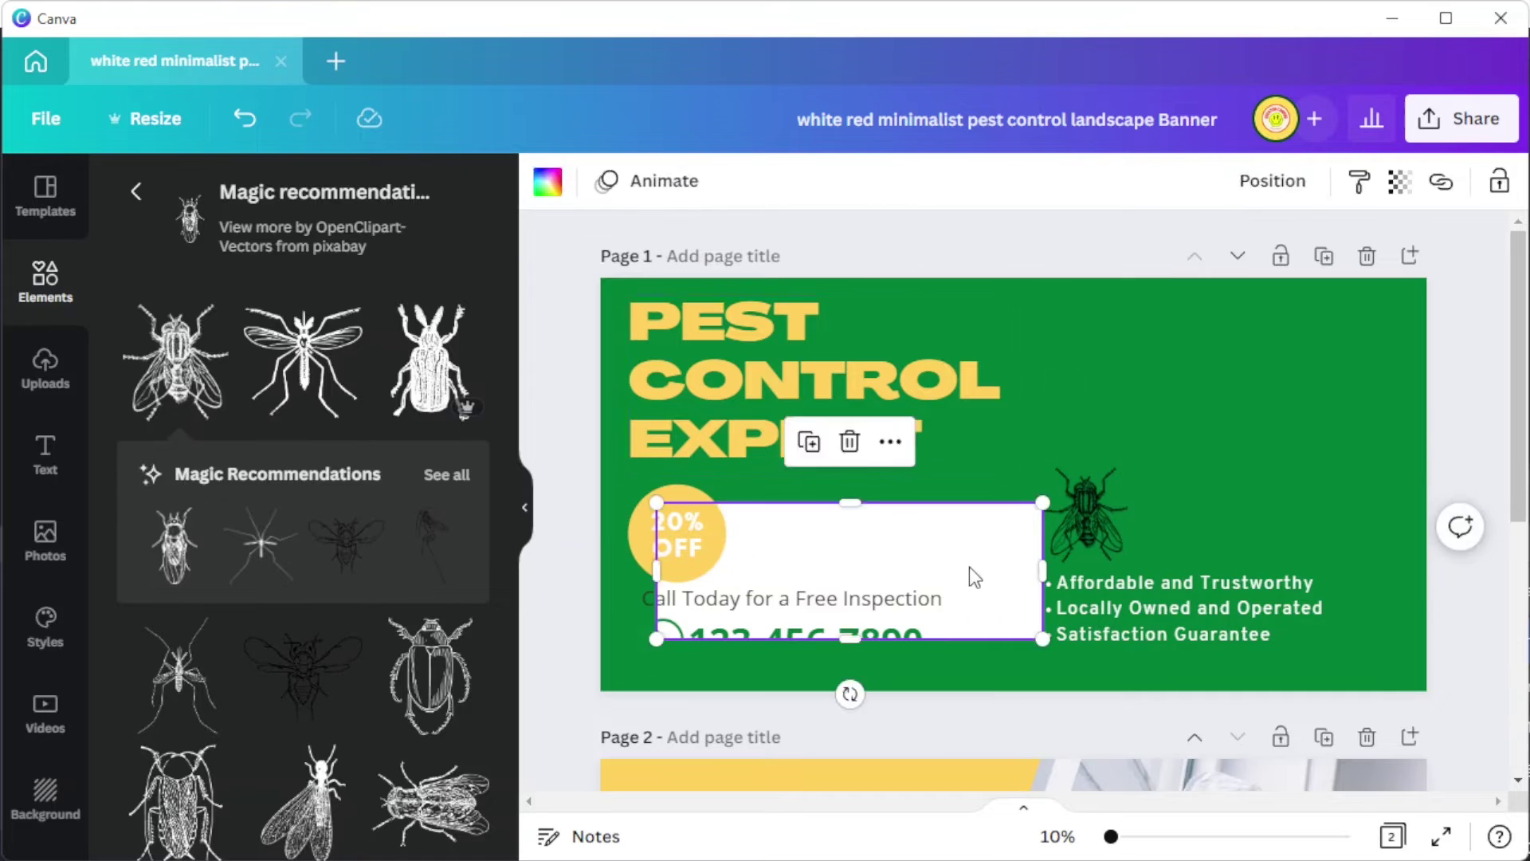
key("Delete")
Insert a light grey, outlined rectangle of about 31.8 by 11.8 in page 1's lower-left corner, behind the contact text
left_click(45, 280)
left_click_drag(150, 546, 838, 579)
left_click_drag(842, 577, 969, 626)
left_click(675, 182)
left_click(141, 366)
left_click(716, 182)
left_click(831, 252)
left_click_drag(785, 567, 780, 554)
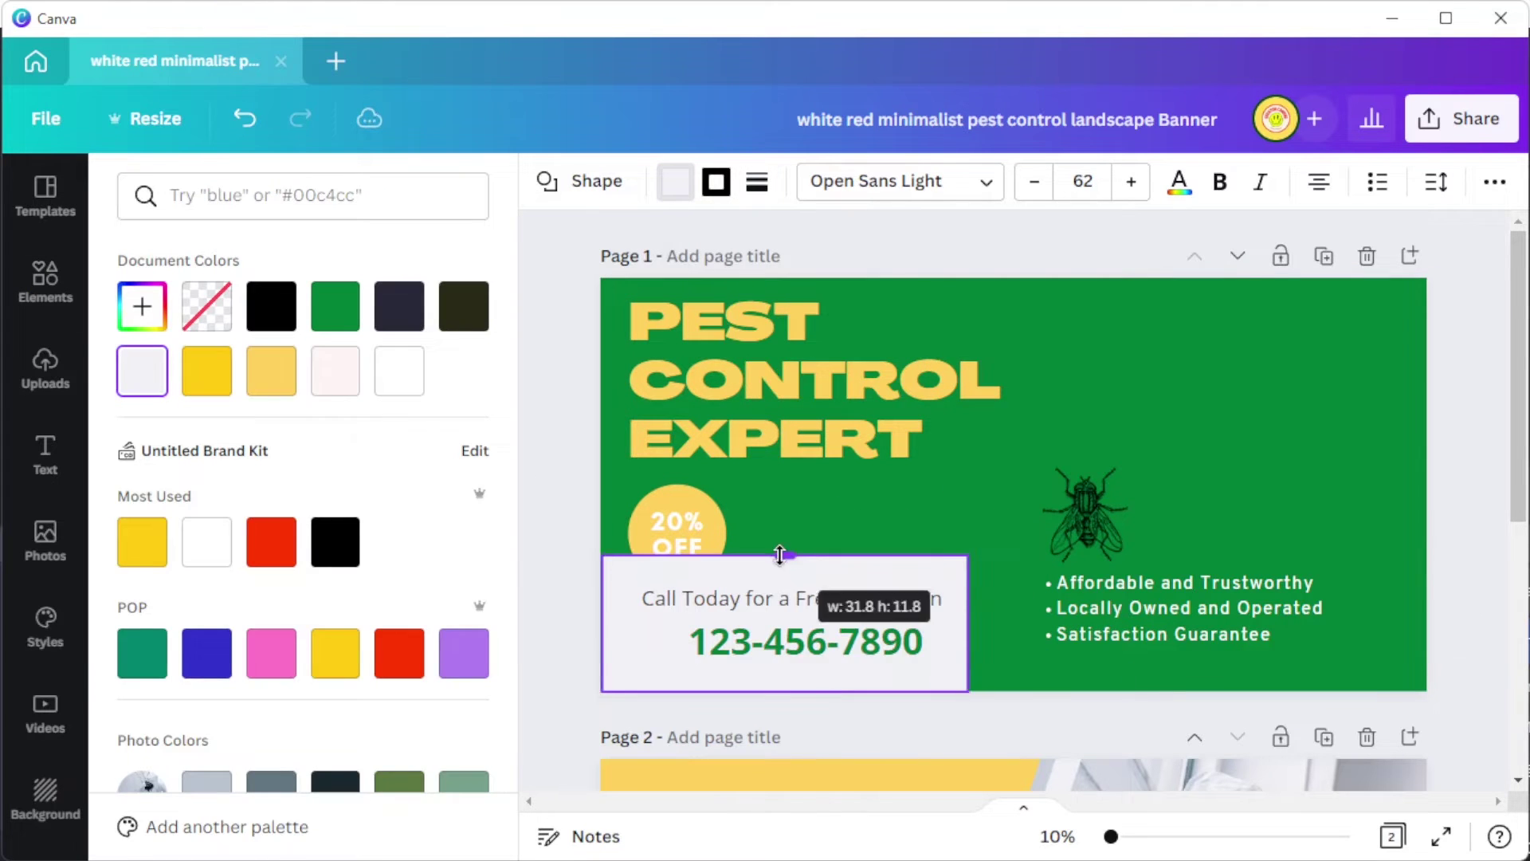
key("ctrl+bracketleft")
Adjust the outline of the light grey contact panel and shrink the panel slightly toward the page's lower-left corner
left_click(715, 181)
left_click(757, 182)
left_click_drag(916, 305, 946, 306)
left_click(1113, 255)
left_click_drag(934, 568, 925, 577)
Shift the Call Today line, phone icon and phone number together, left and slightly down
left_click(1160, 459)
left_click(813, 642)
left_click(662, 640, "shift")
left_click(757, 597, "shift")
left_click_drag(757, 597, 736, 605)
left_click(805, 522)
left_click(683, 539)
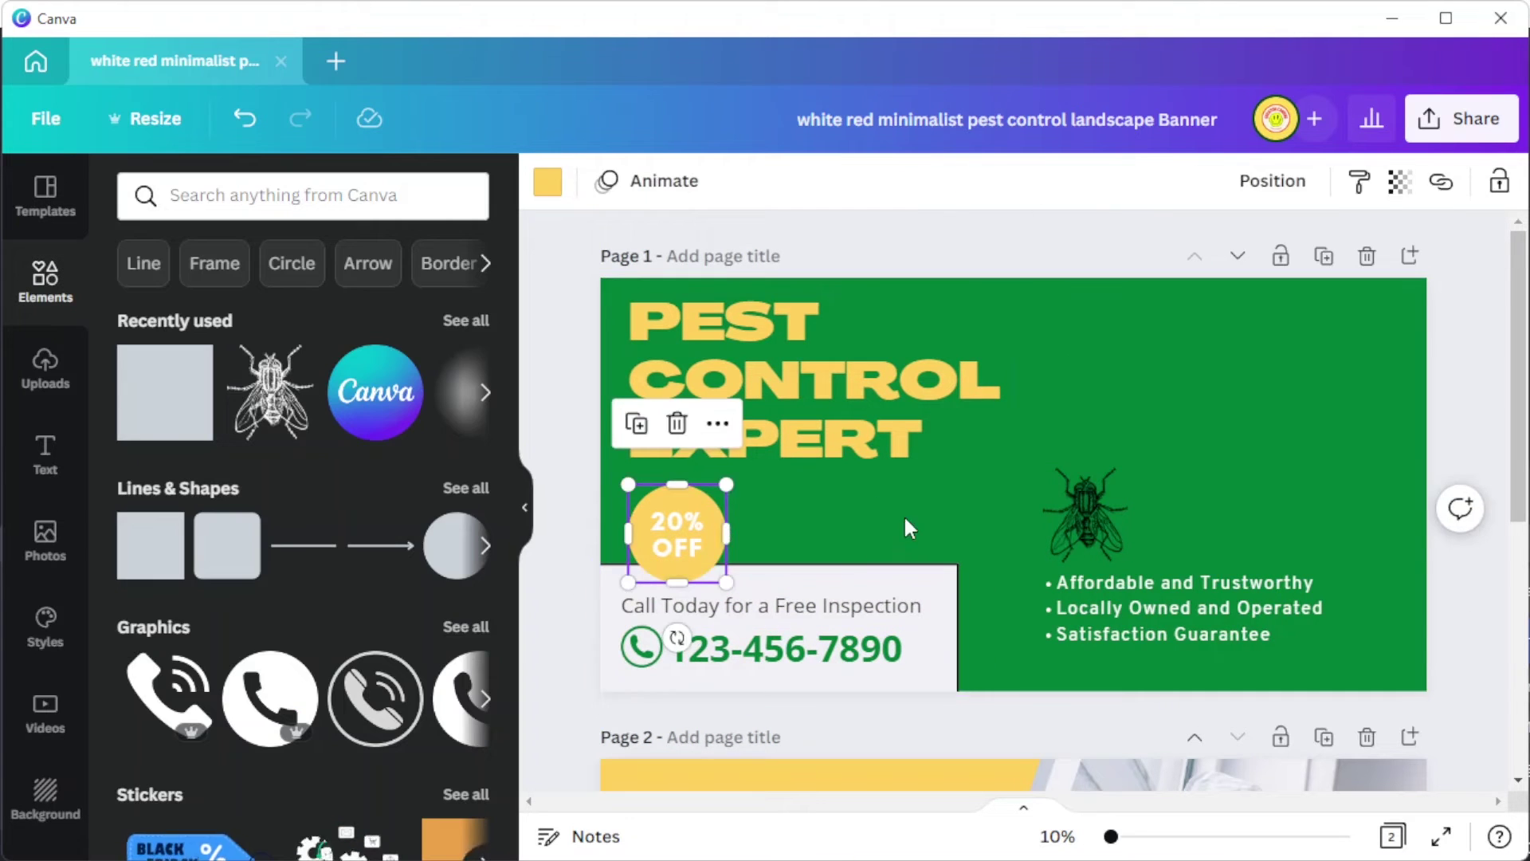
Realign the bullet list and fly, and add a matching cicada graphic from the fly's recommendations beside the fly
left_click_drag(1184, 618, 1172, 634)
left_click_drag(1086, 514, 1074, 522)
left_click(981, 518)
left_click(303, 357)
left_click(478, 514)
scroll(318, 558, "down", 6)
left_click(177, 614)
left_click_drag(962, 397, 1006, 470)
left_click_drag(1038, 496, 1190, 476)
left_click(1251, 486)
Add a bee graphic beside the cicada, scale it to match, and shift the three-insect row left above the bullet list
scroll(423, 494, "down", 10)
left_click(433, 513)
left_click_drag(1119, 404, 1030, 472)
left_click_drag(970, 520, 1255, 524)
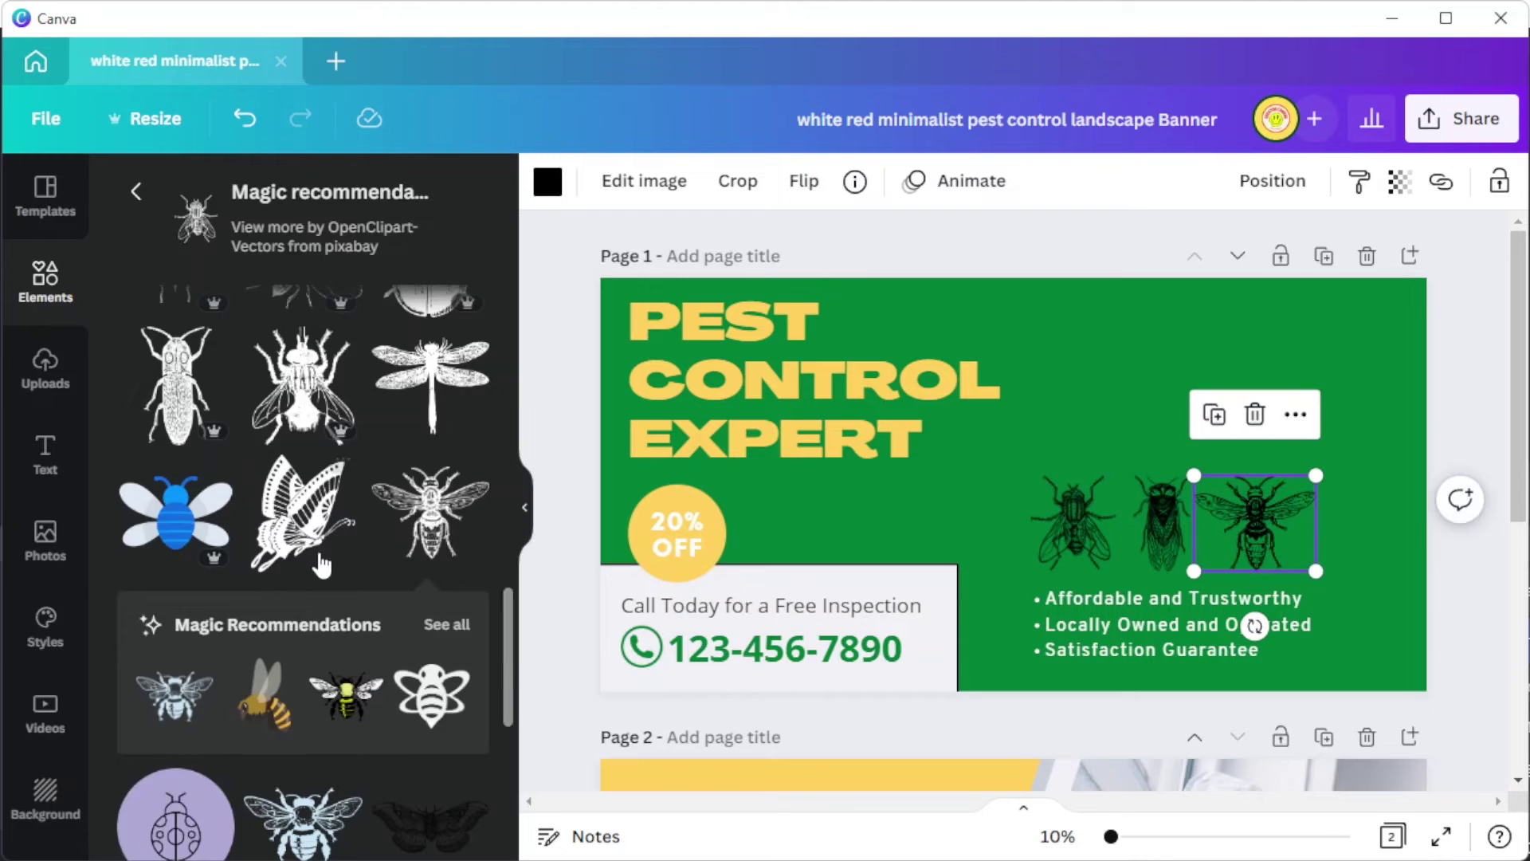
scroll(322, 550, "up", 15)
scroll(400, 546, "down", 10)
left_click_drag(1005, 464, 977, 483)
left_click_drag(1163, 522, 1146, 522)
left_click(1372, 553)
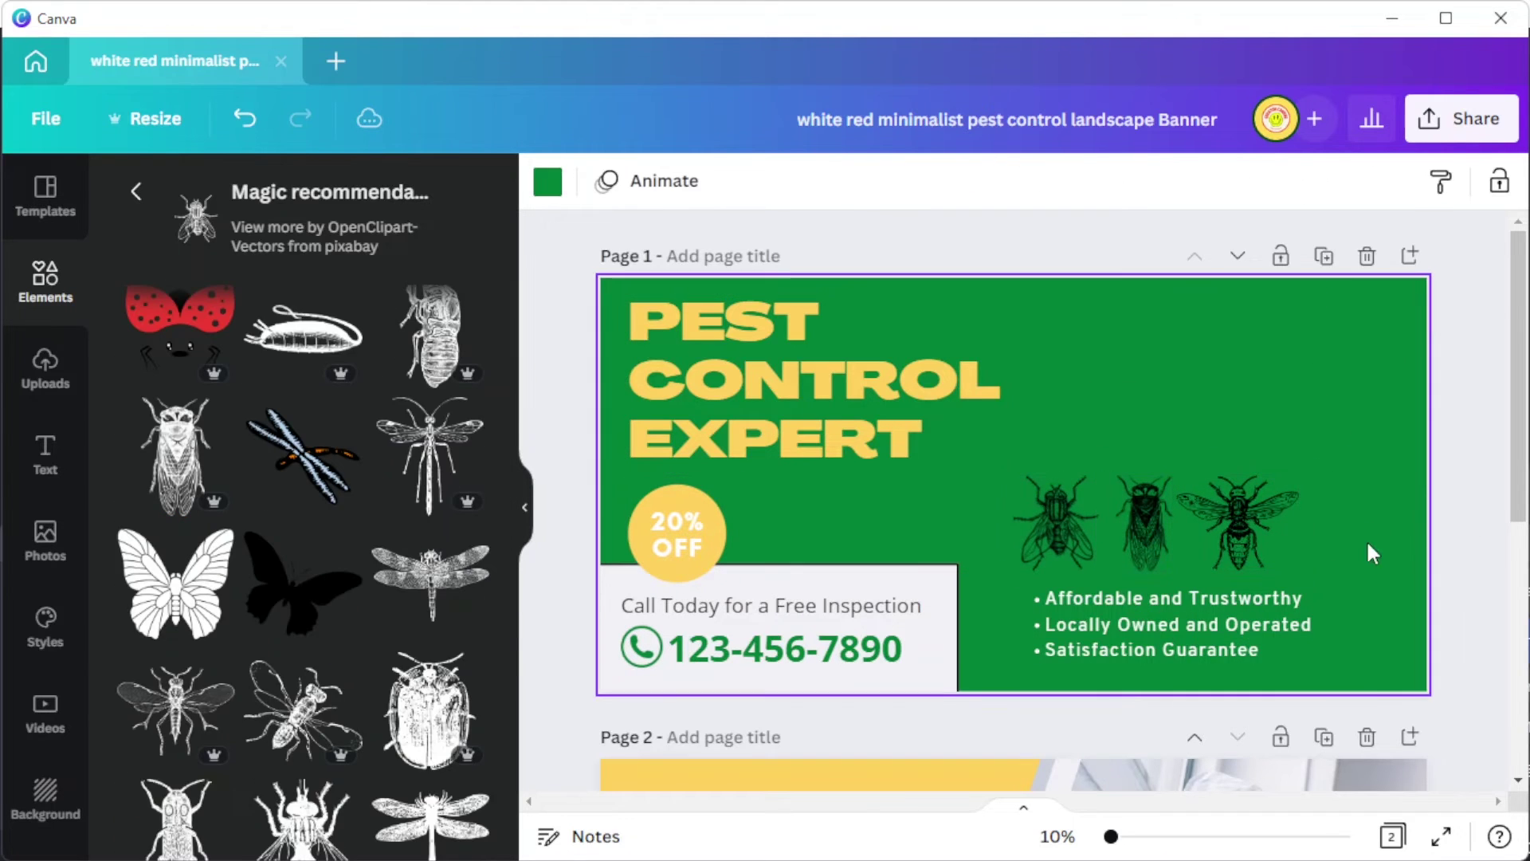
Search the graphics for "rat"
left_click(136, 191)
left_click(468, 551)
scroll(338, 444, "down", 5)
scroll(338, 444, "up", 10)
left_click(138, 193)
left_click(302, 255)
type("rat")
key("Return")
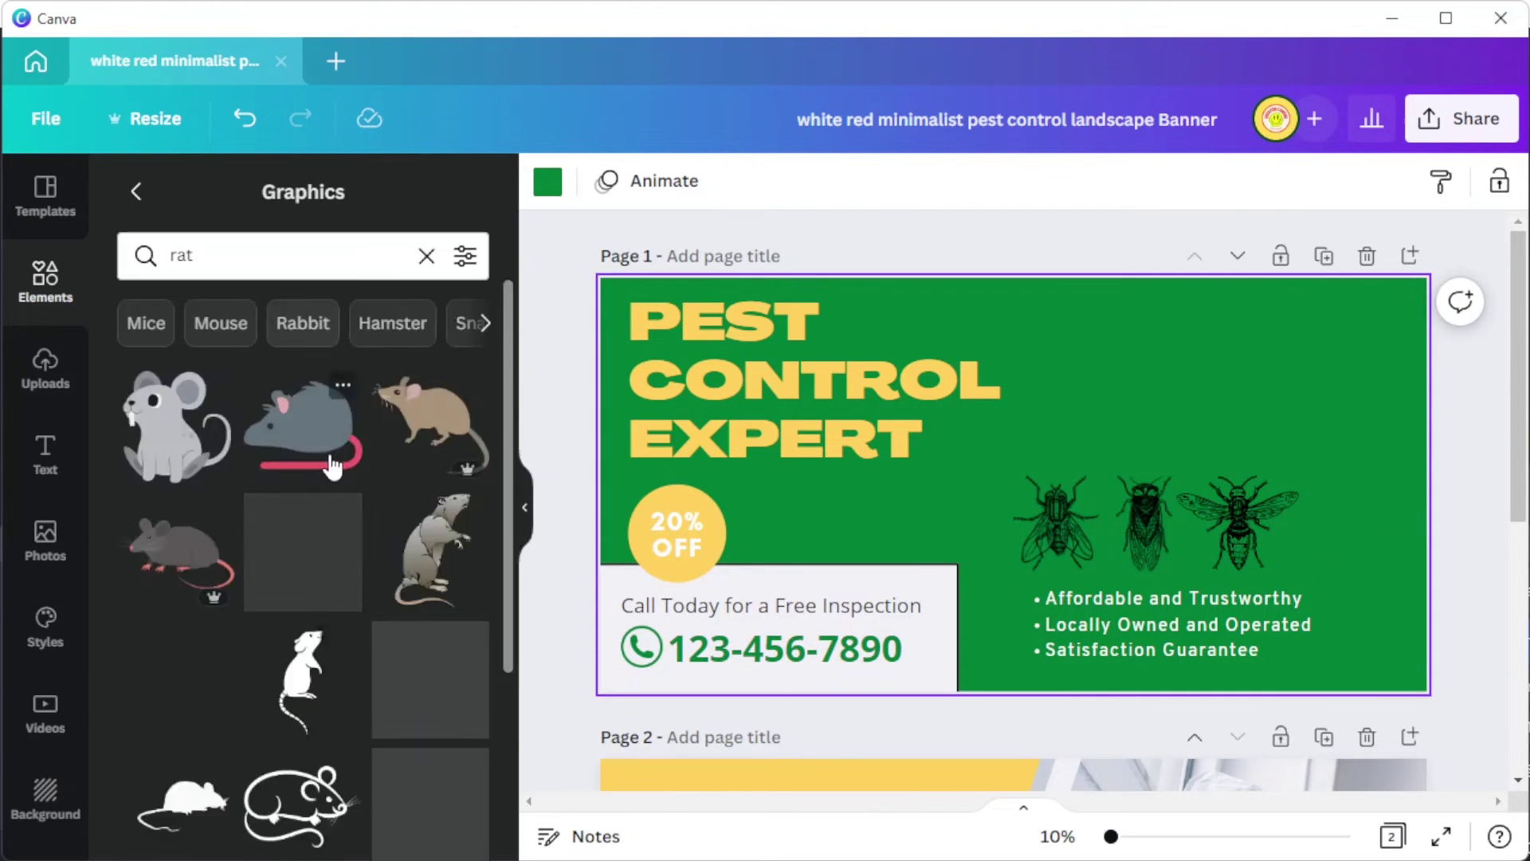
Add the upright engraved rat graphic at the end of the insect row, and shift the insects and bullet list right
left_click(177, 584)
left_click_drag(1013, 462, 1017, 459)
left_click_drag(991, 518, 1350, 518)
left_click_drag(1195, 522, 1208, 522)
left_click_drag(1089, 625, 1103, 625)
left_click(561, 478)
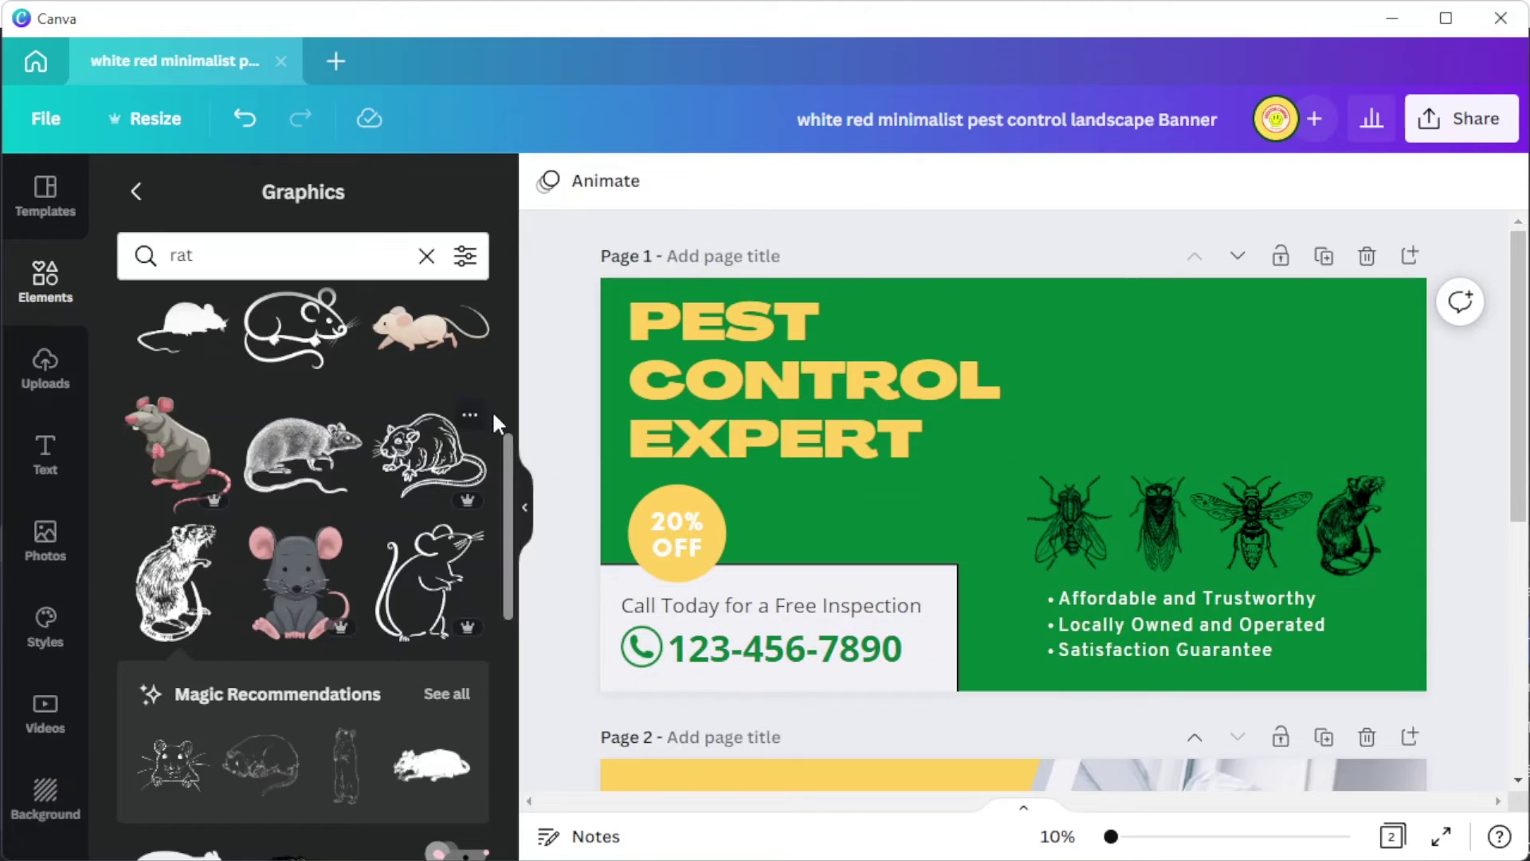
Insert the recently used blurred black-and-white gradient photo on page 1 and send it behind the text and graphics
left_click(53, 227)
left_click(29, 287)
left_click(466, 327)
left_click(383, 701)
key("ctrl+[")
key("ctrl+[")
key("ctrl+[")
key("ctrl+[")
key("ctrl+[")
key("ctrl+[")
key("ctrl+[")
key("ctrl+[")
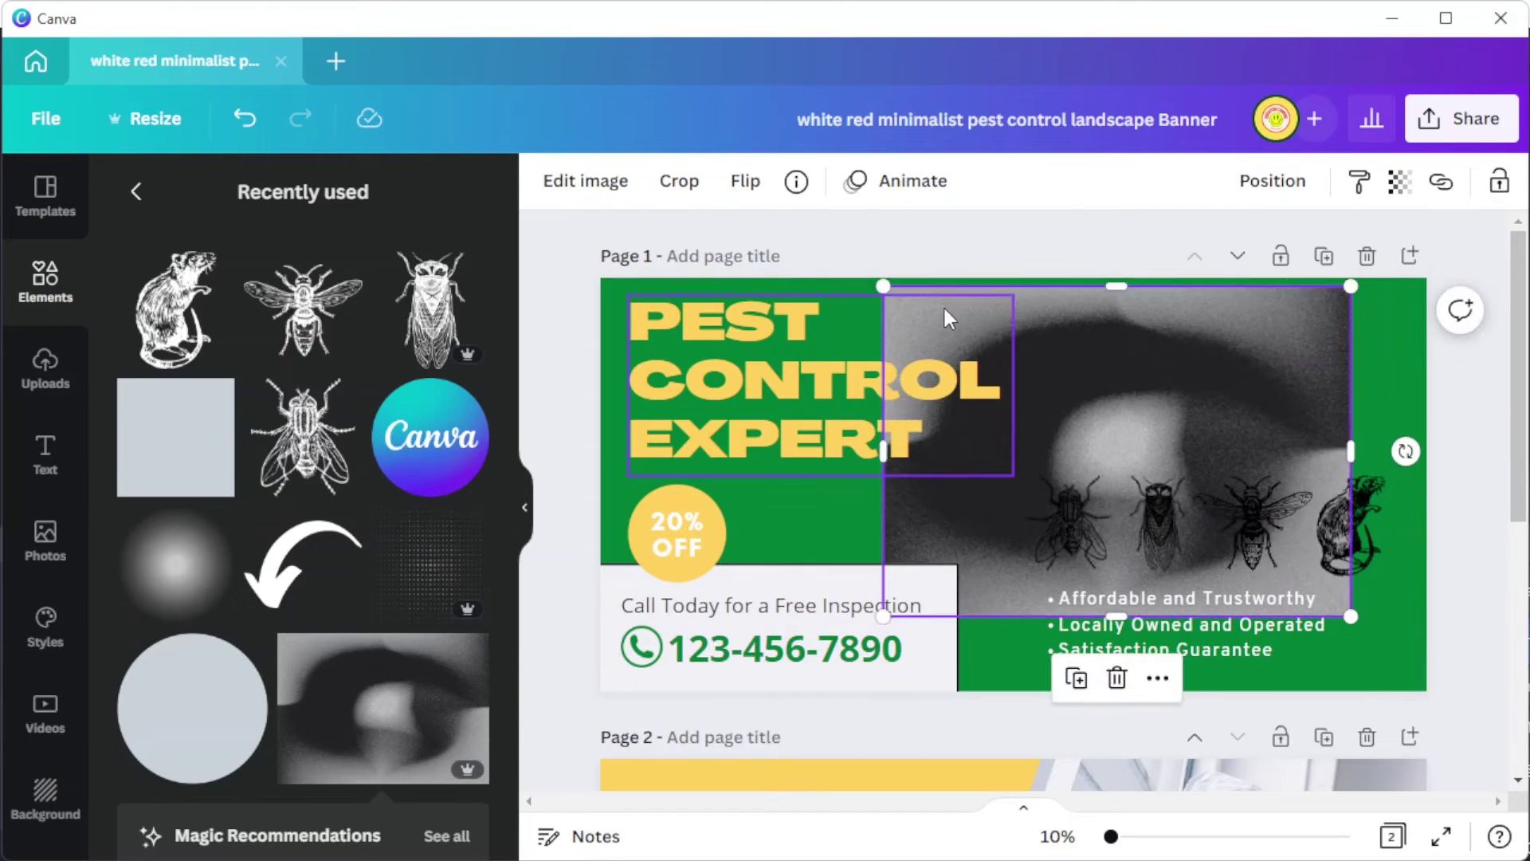
Stretch the gradient photo over the whole of page 1 and lower its opacity so the green background blends through
left_click_drag(882, 283, 601, 86)
left_click_drag(1155, 398, 1155, 632)
left_click_drag(1350, 320, 1427, 265)
left_click(1400, 182)
left_click_drag(1381, 278, 1219, 278)
left_click(1469, 475)
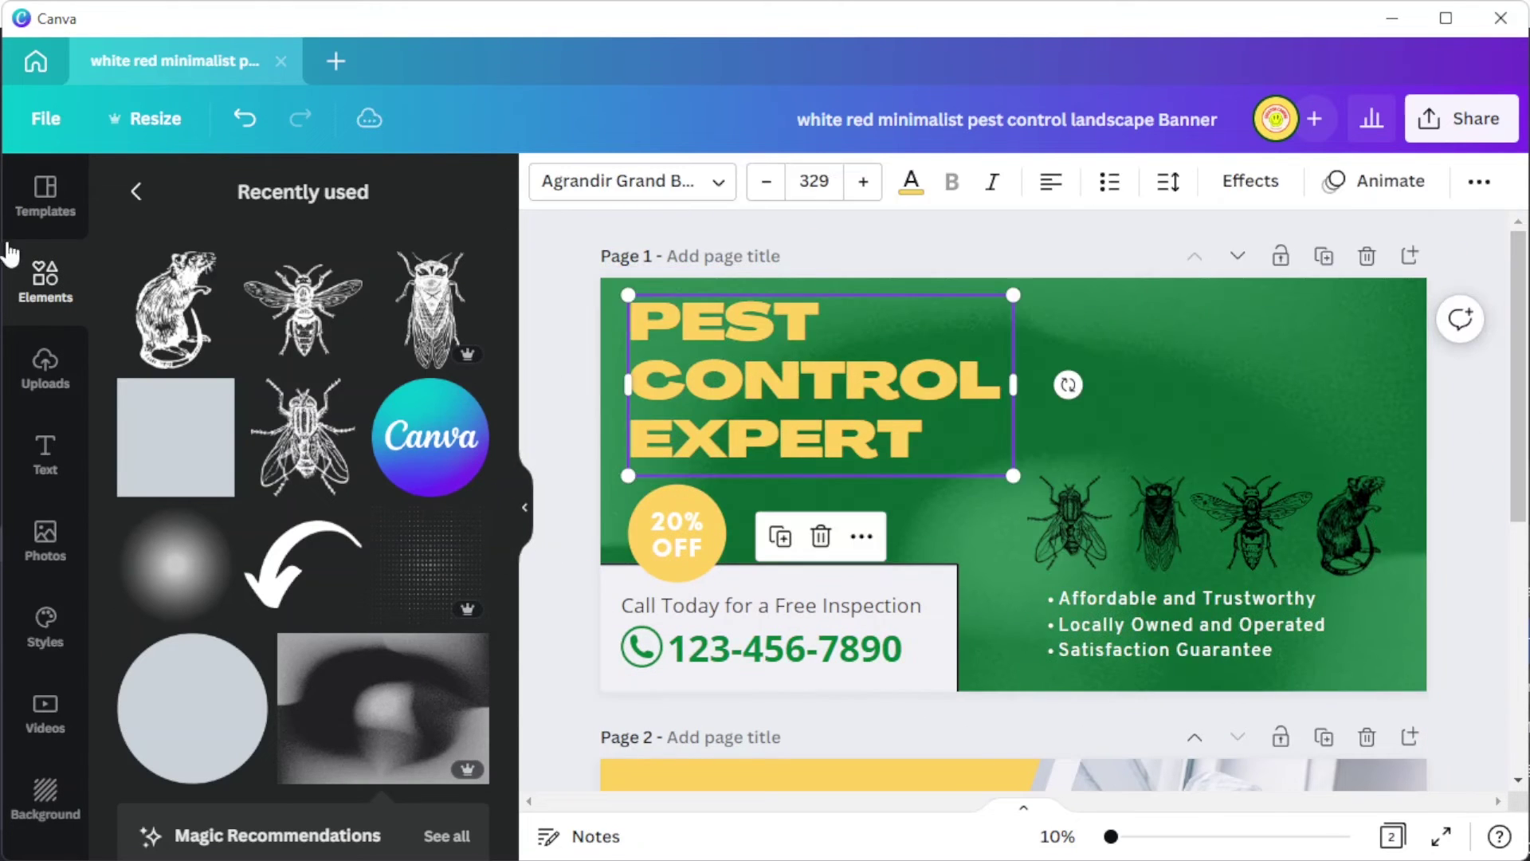
Move the heading above the insect row and place the uploaded black Debug Co. logo, enlarged, in page 1's left half
left_click(734, 351)
scroll(401, 468, "down", 6)
left_click(46, 369)
left_click(398, 582)
left_click_drag(1129, 369, 1114, 382)
left_click_drag(1005, 491, 690, 383)
left_click_drag(894, 427, 1281, 427)
left_click_drag(793, 481, 946, 638)
left_click_drag(775, 441, 847, 428)
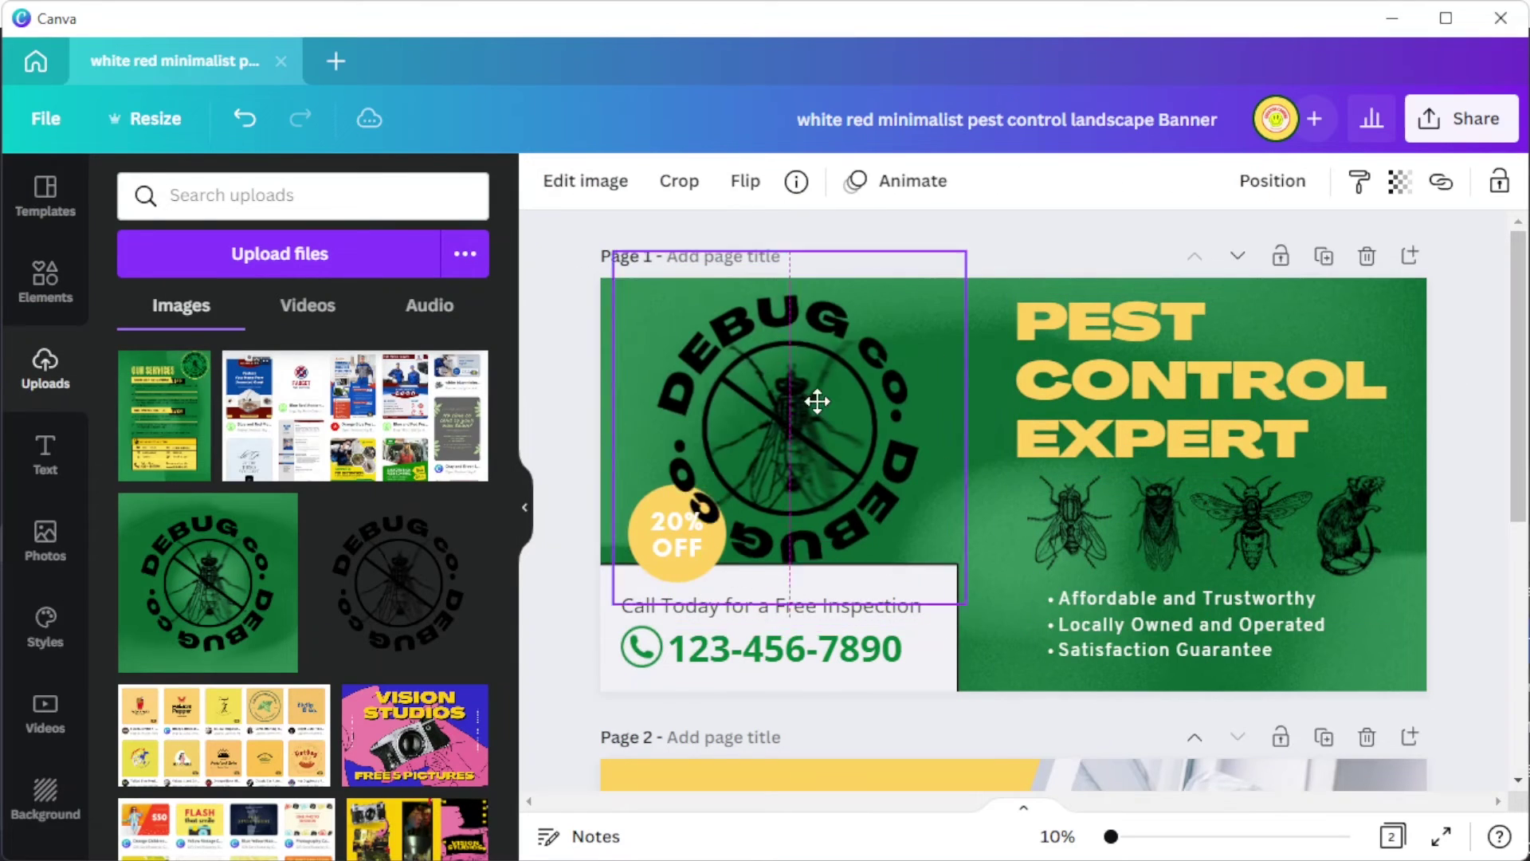
Recolor the phone number and phone icon yellow and delete the light grey contact panel
left_click(929, 642)
left_click(909, 181)
left_click(135, 372)
left_click(934, 680)
left_click(1499, 182)
key("Delete")
Reposition the bullet list and the large logo, and delete the 20% OFF badge
left_click_drag(1187, 624, 1174, 632)
left_click_drag(811, 483, 877, 433)
left_click_drag(674, 538, 1370, 331)
key("Delete")
Enlarge the Debug Co. logo to about 32 by 32 and reposition it in the left half of page 1
left_click_drag(866, 399, 779, 455)
left_click_drag(947, 604, 965, 622)
left_click_drag(970, 269, 988, 252)
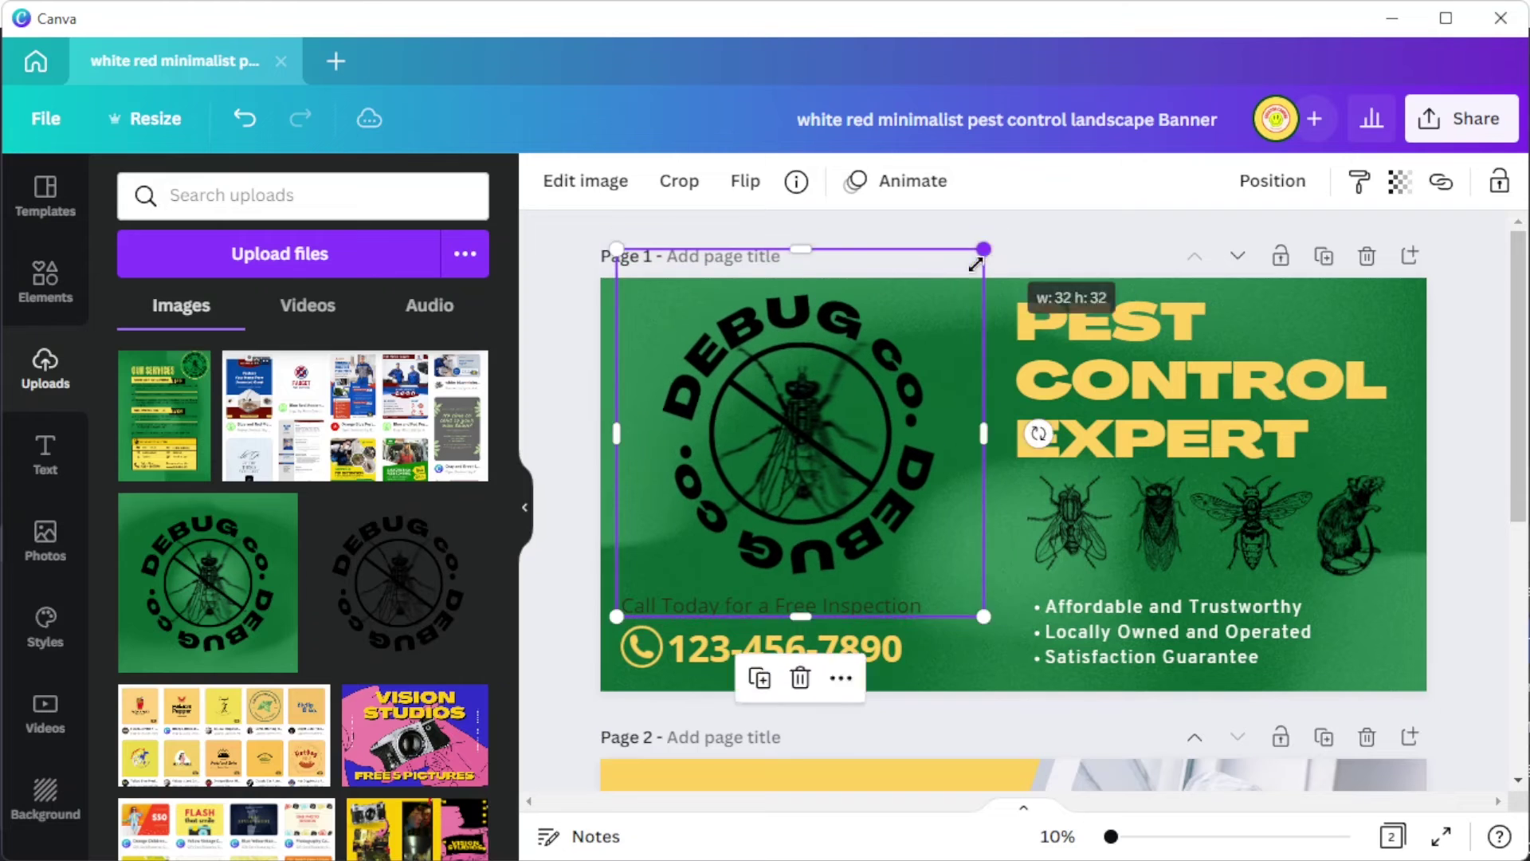
left_click_drag(821, 446, 808, 443)
left_click_drag(570, 685, 940, 371)
Insert a circle shape filled yellow with a black outline, enlarge it and position it over the Debug Co. logo
left_click(45, 281)
left_click(192, 389)
left_click(674, 182)
left_click(208, 366)
left_click(715, 190)
left_click_drag(953, 426, 727, 199)
left_click(716, 181)
left_click_drag(960, 476, 851, 542)
Layer the Debug Co. logo in front of the yellow circle and fit the circle around it
left_click(898, 519)
key("ctrl+]")
left_click(954, 478)
left_click_drag(963, 609, 950, 592)
left_click(861, 510)
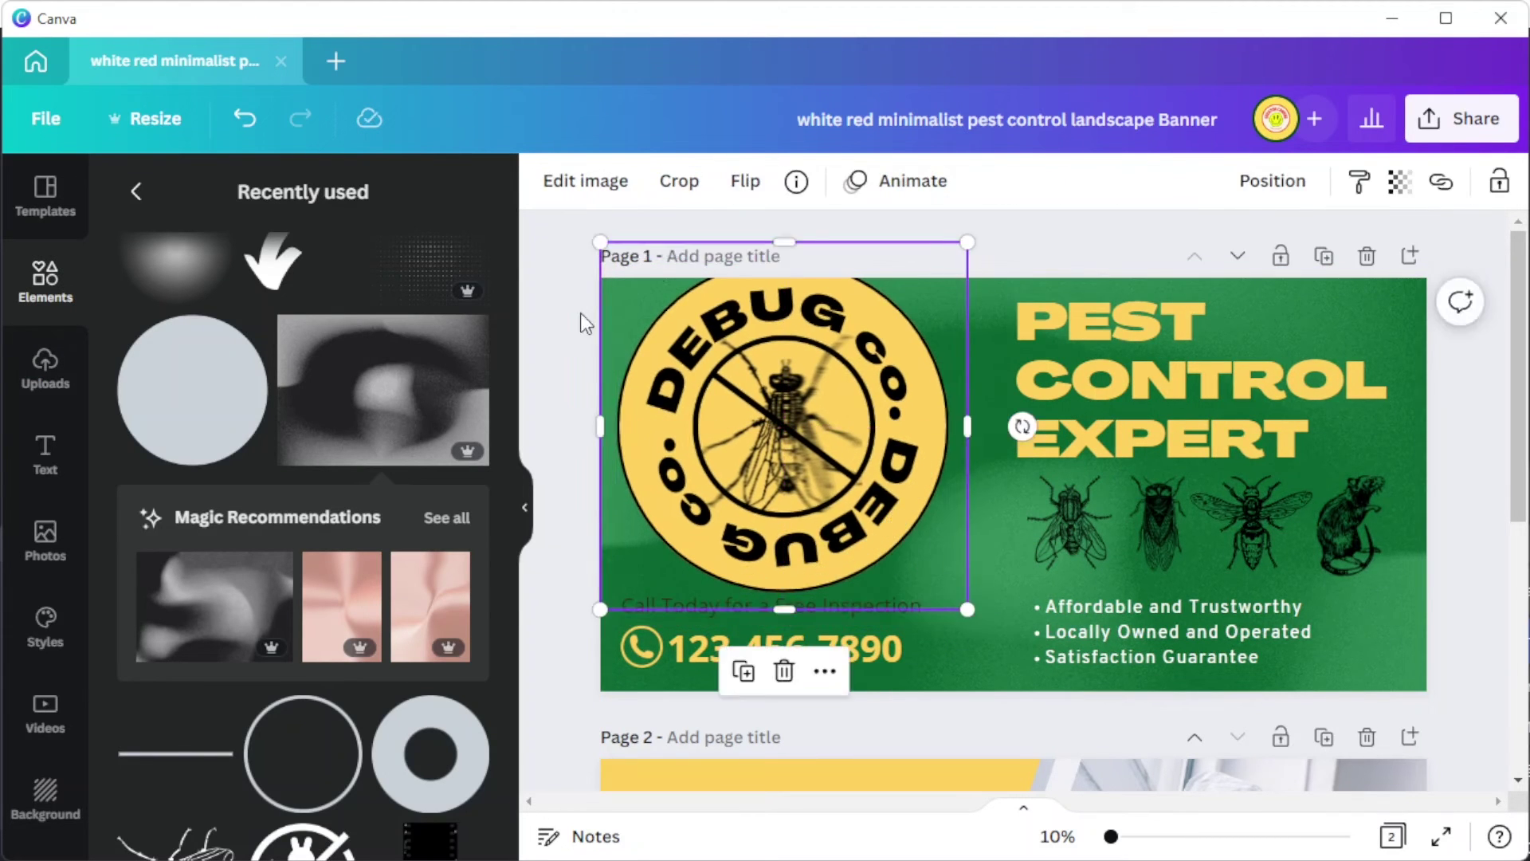
Shrink the Debug Co. logo together with its yellow circle and position it above the contact text on page 1
left_click_drag(603, 243, 626, 266)
left_click_drag(813, 448, 823, 452)
key("ctrl+z")
key("ctrl+z")
key("ctrl+z")
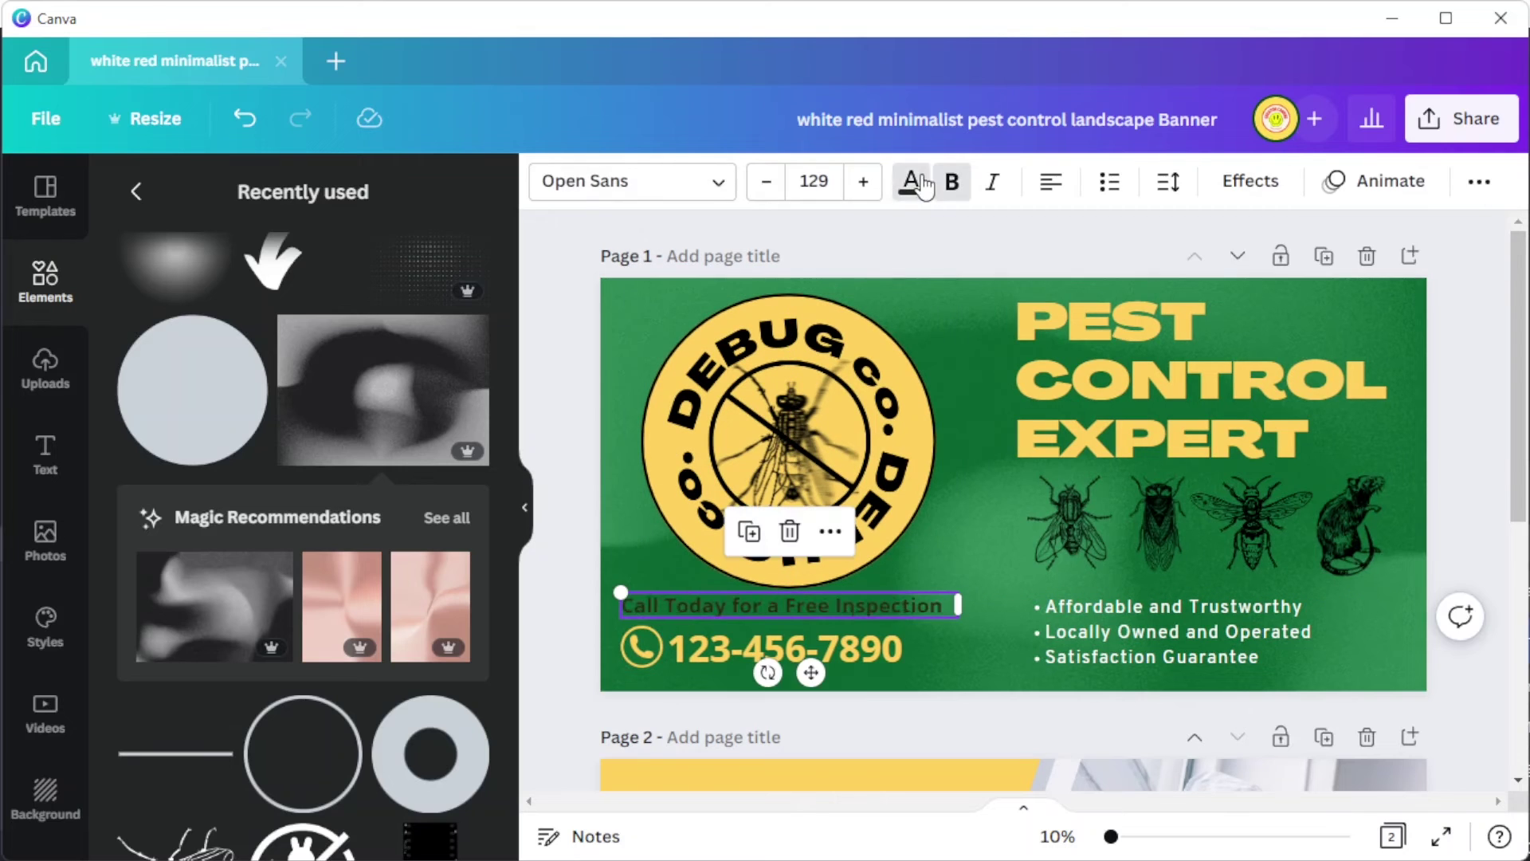
Color the "Call Today for a Free Inspection" line white, center the contact details below the logo, and deselect them
key("ctrl+y")
key("ctrl+y")
key("ctrl+y")
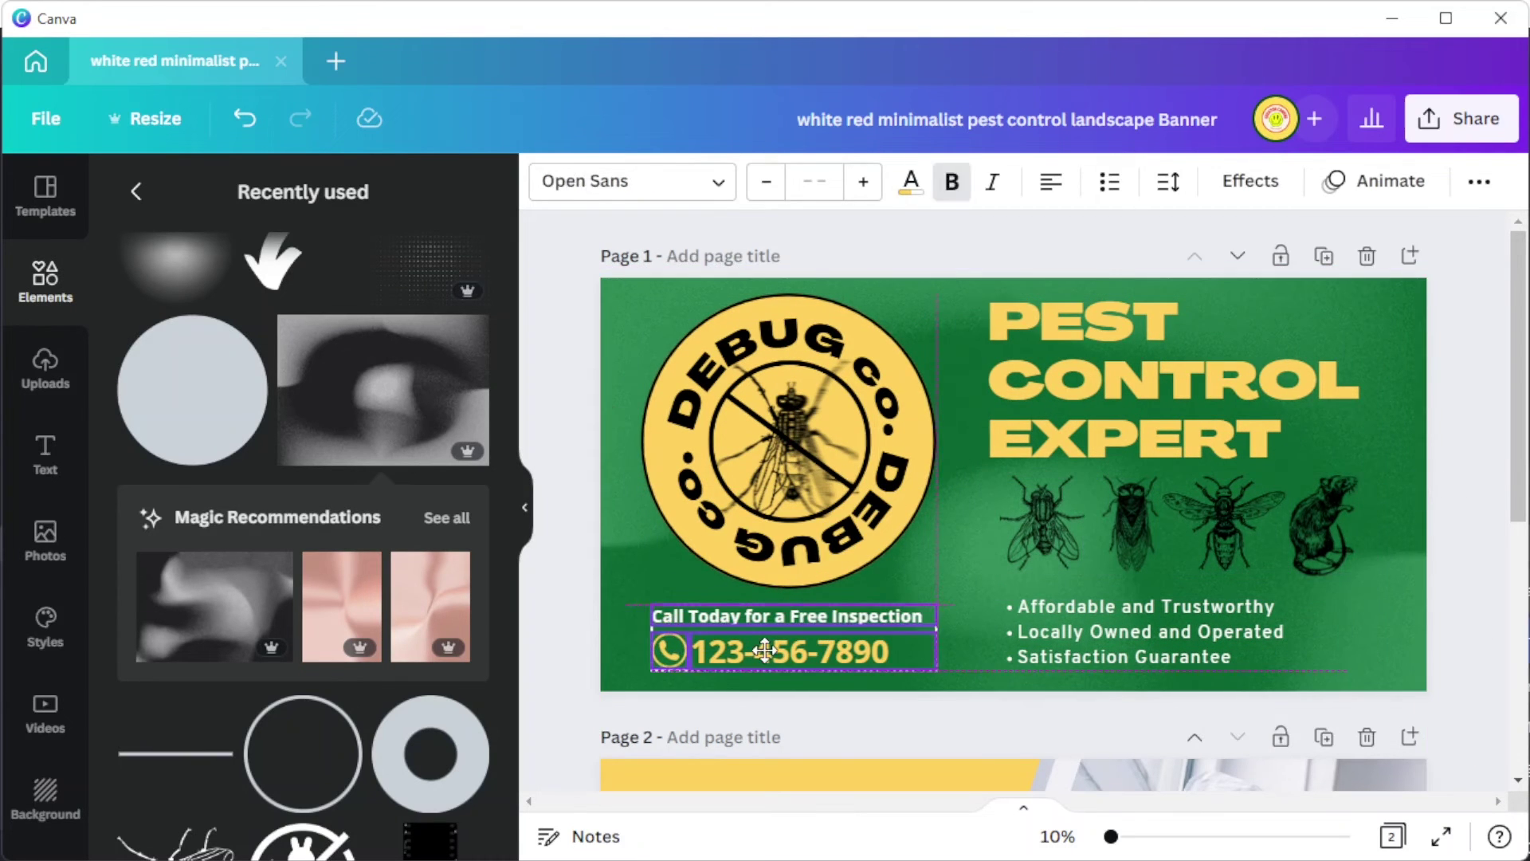
left_click(1438, 428)
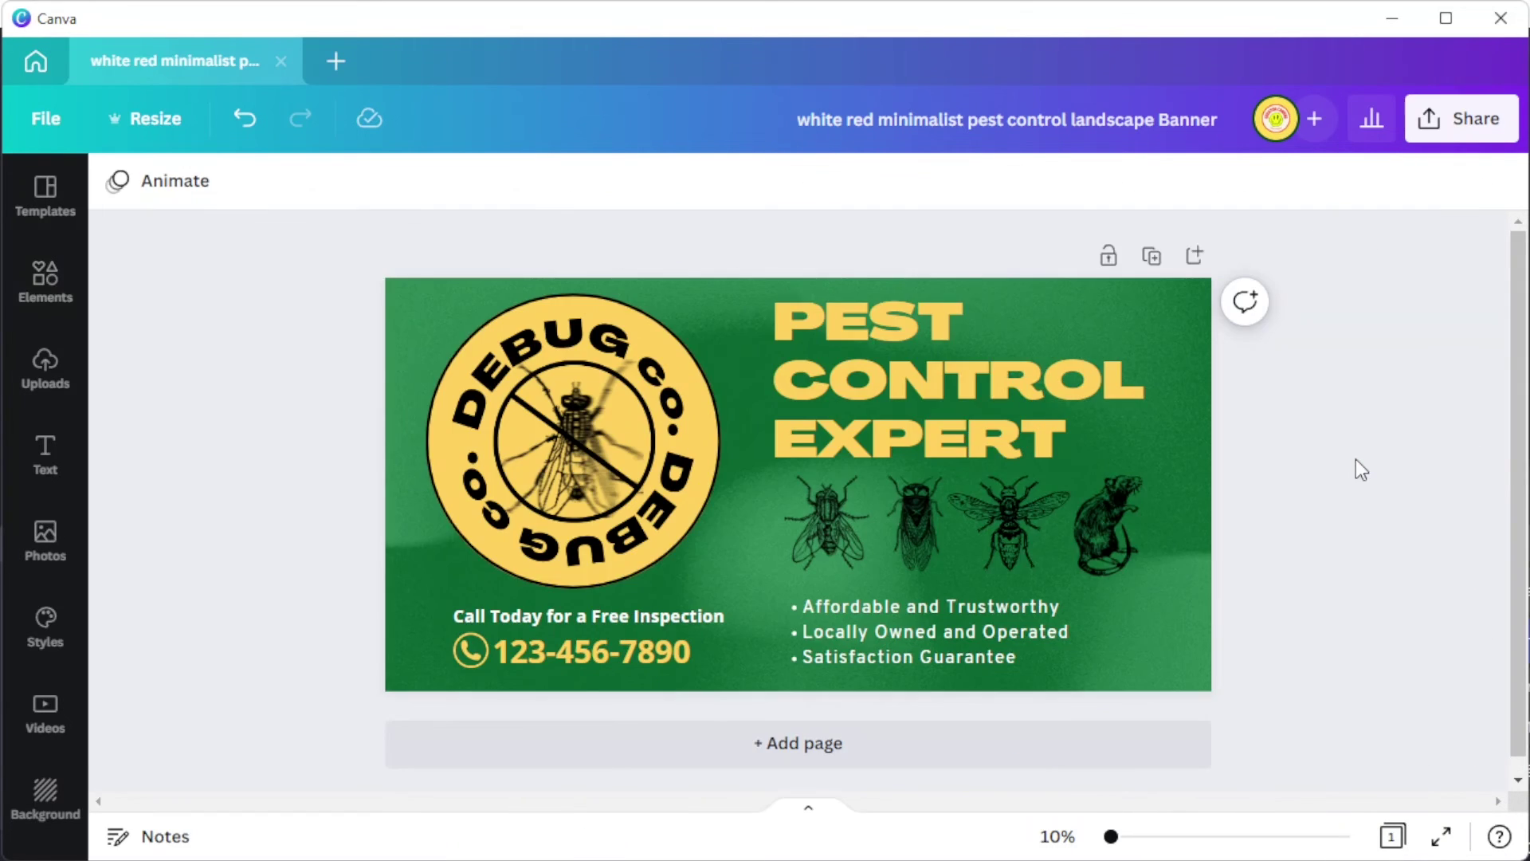
Open the download settings for the finished design and choose PNG as the file type
left_click(1466, 128)
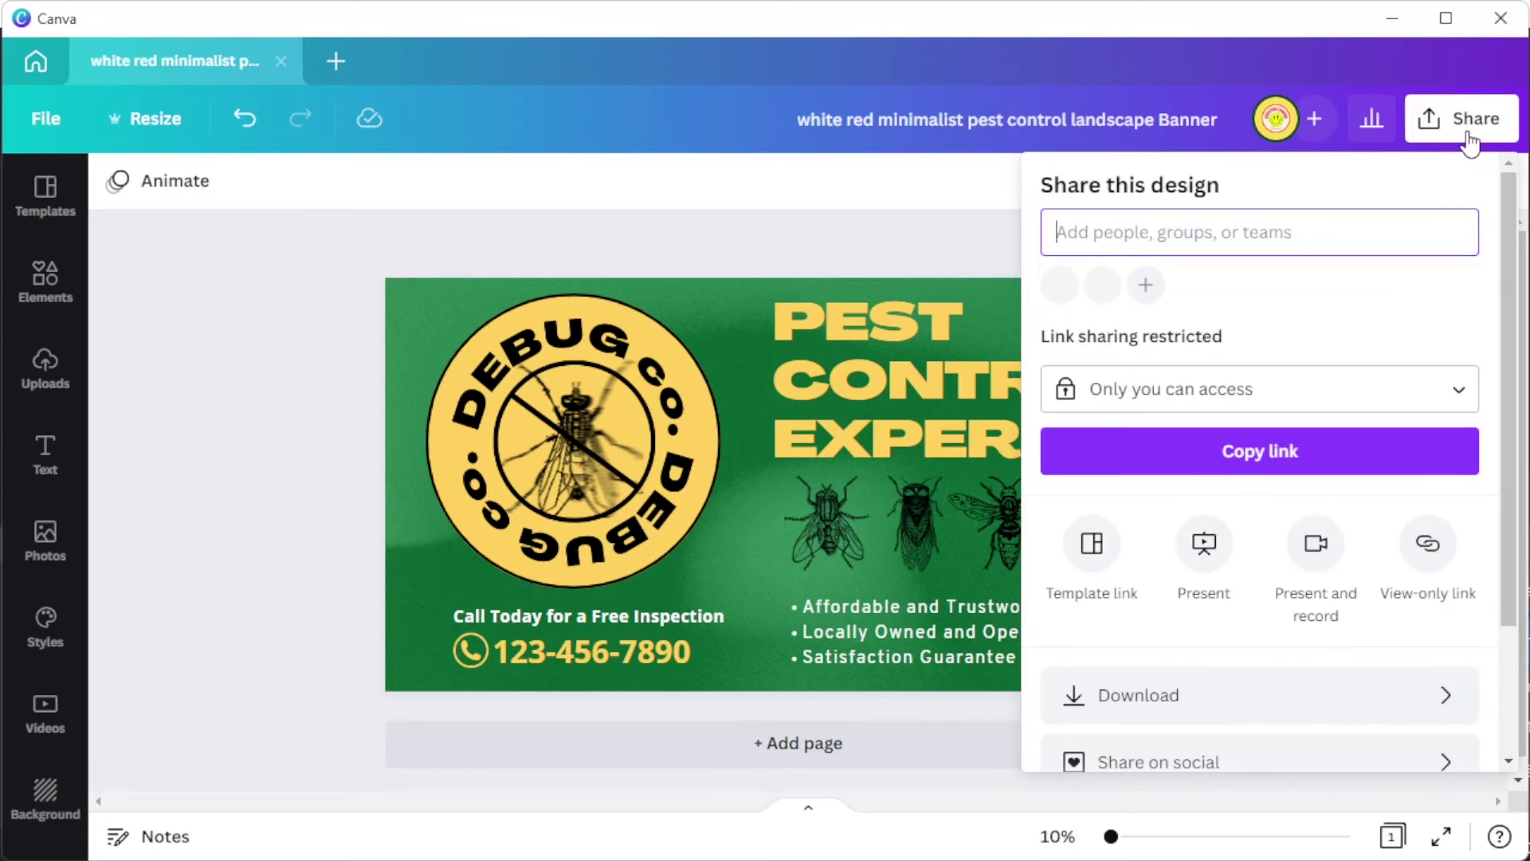
scroll(1275, 478, "down", 2)
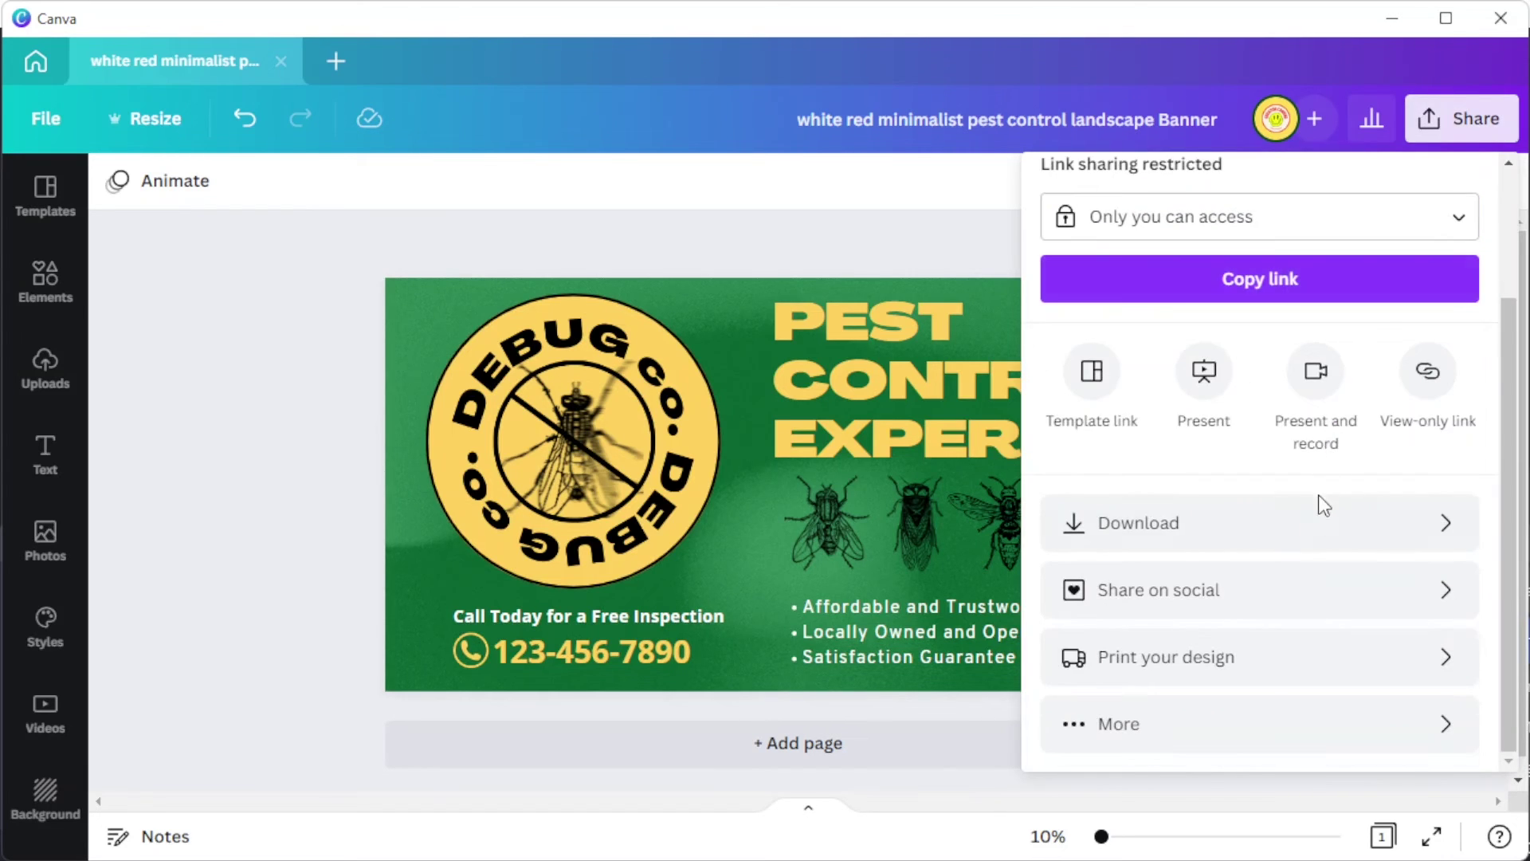
left_click(1312, 539)
left_click(1291, 272)
left_click(1289, 274)
left_click(1290, 273)
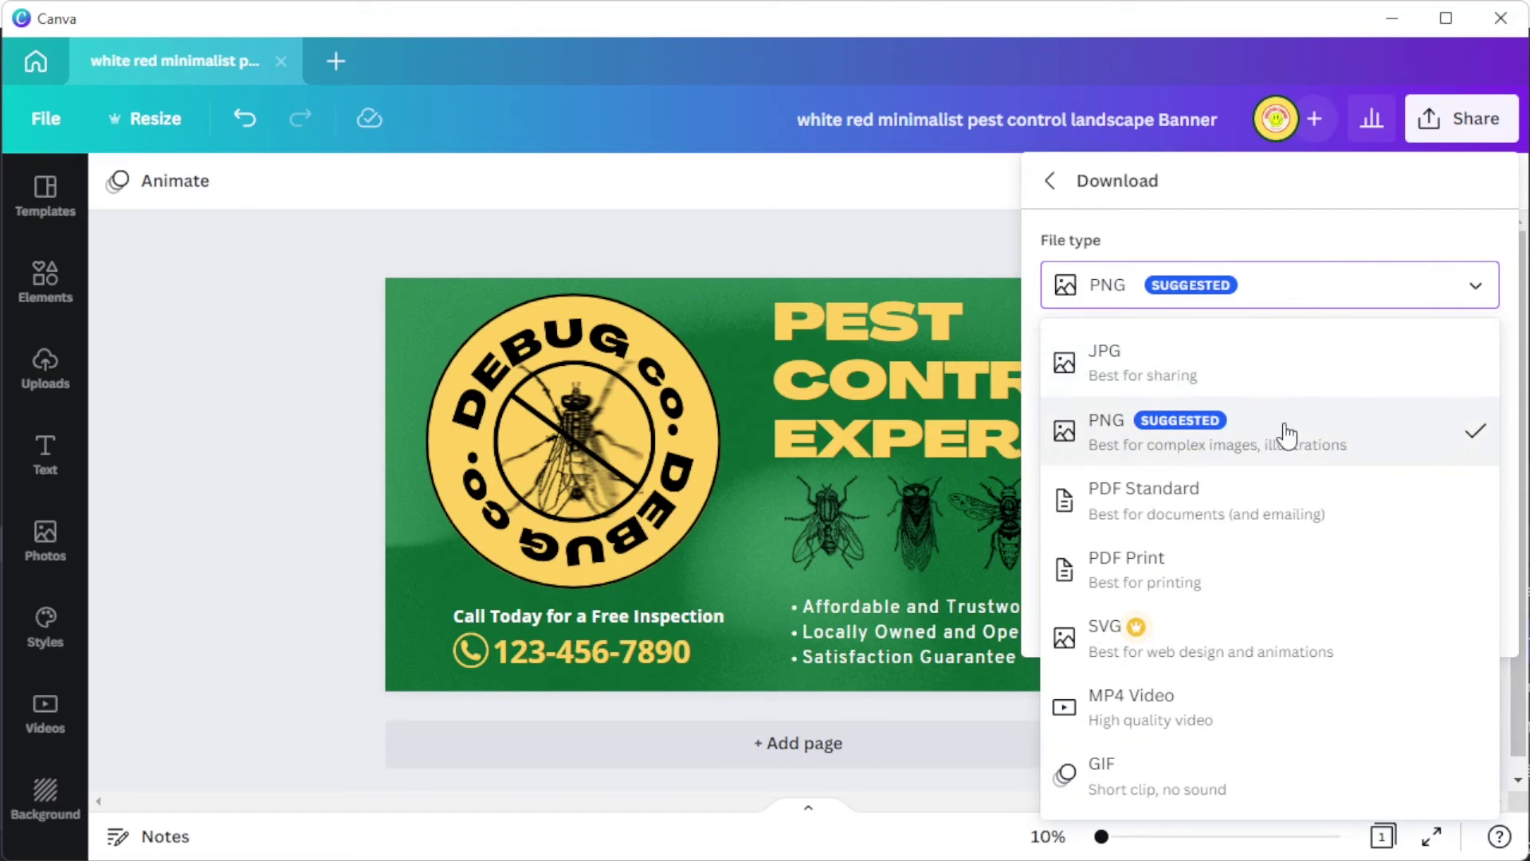
left_click(1281, 452)
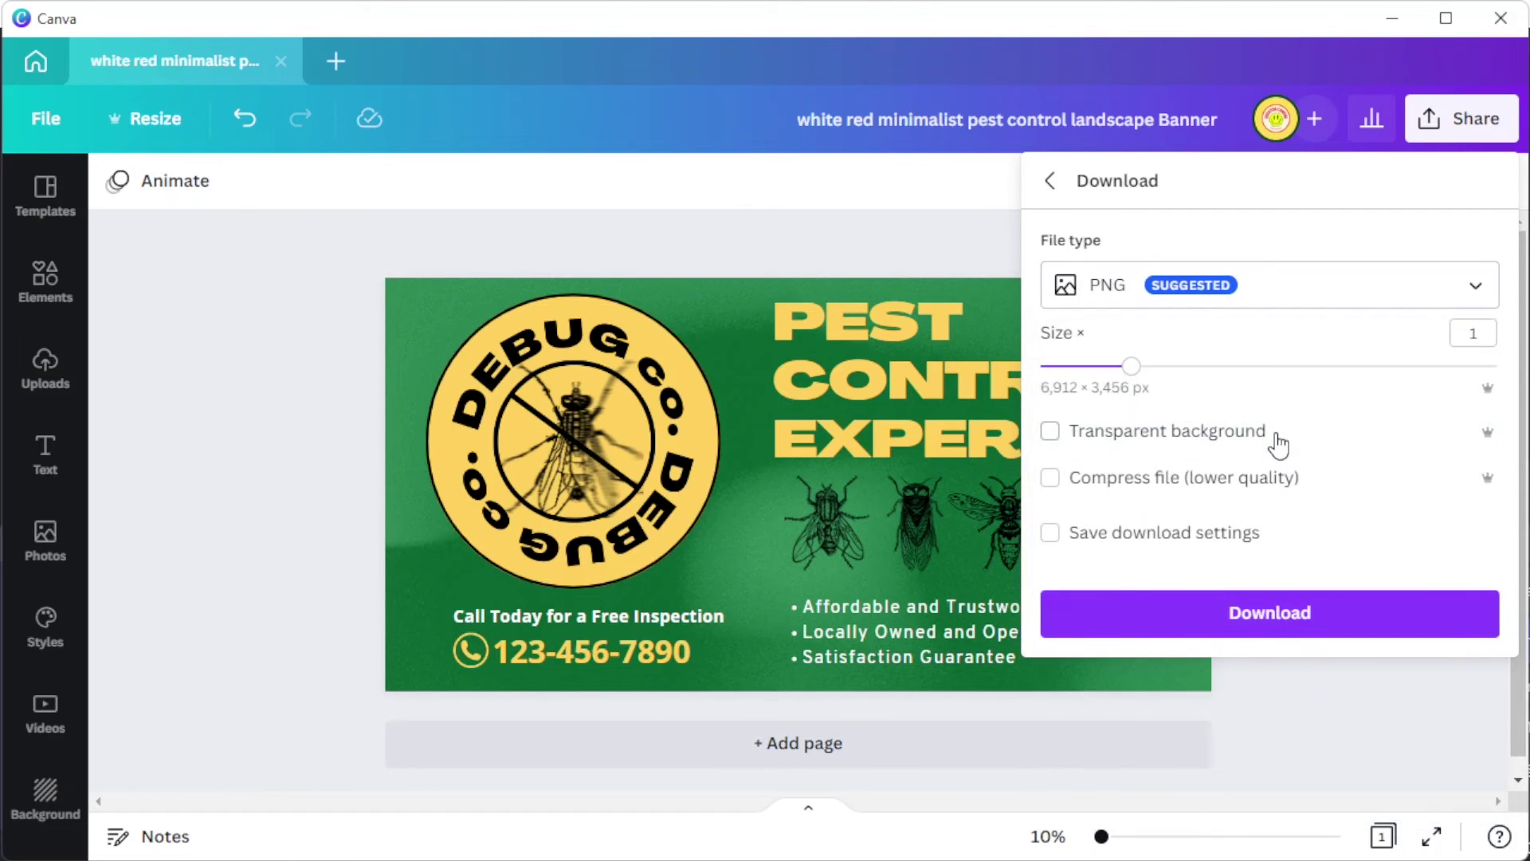